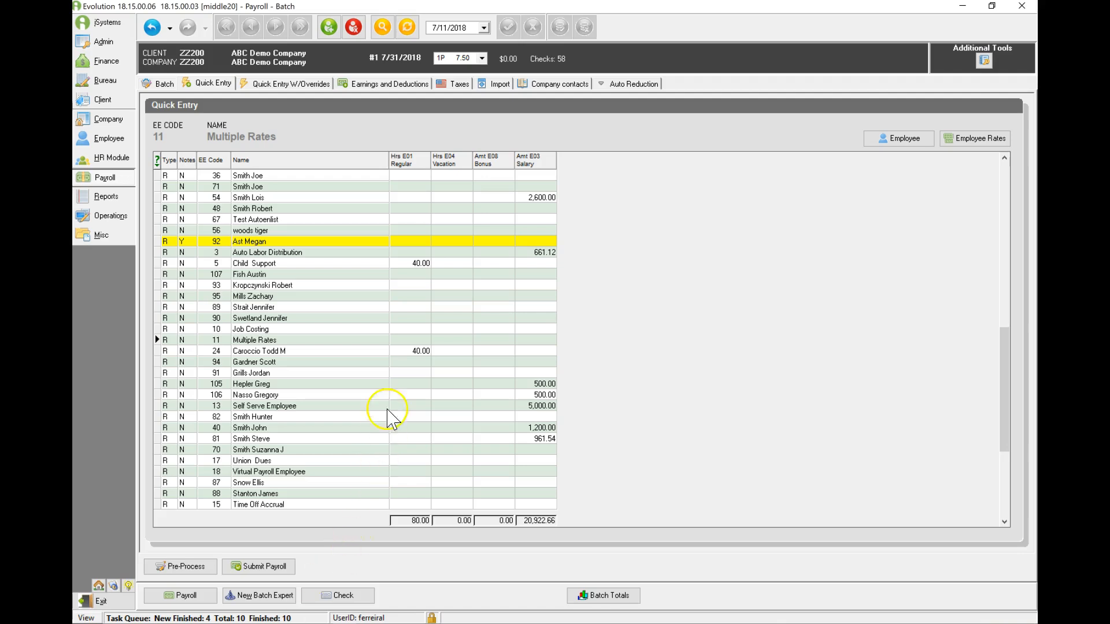
pyautogui.doubleClick(255, 242)
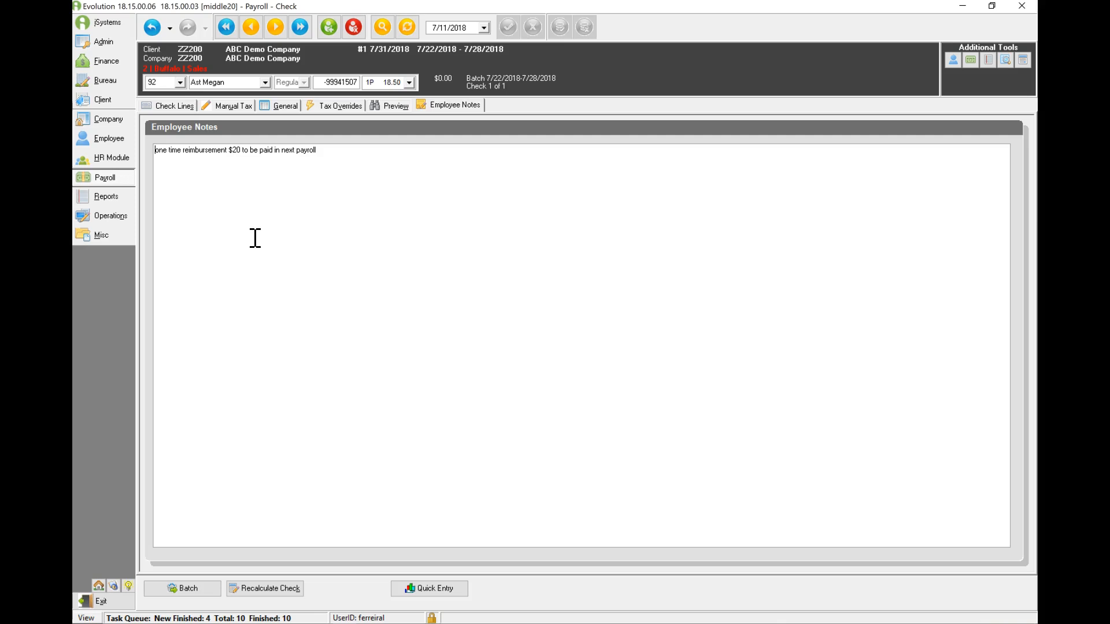
pyautogui.click(176, 106)
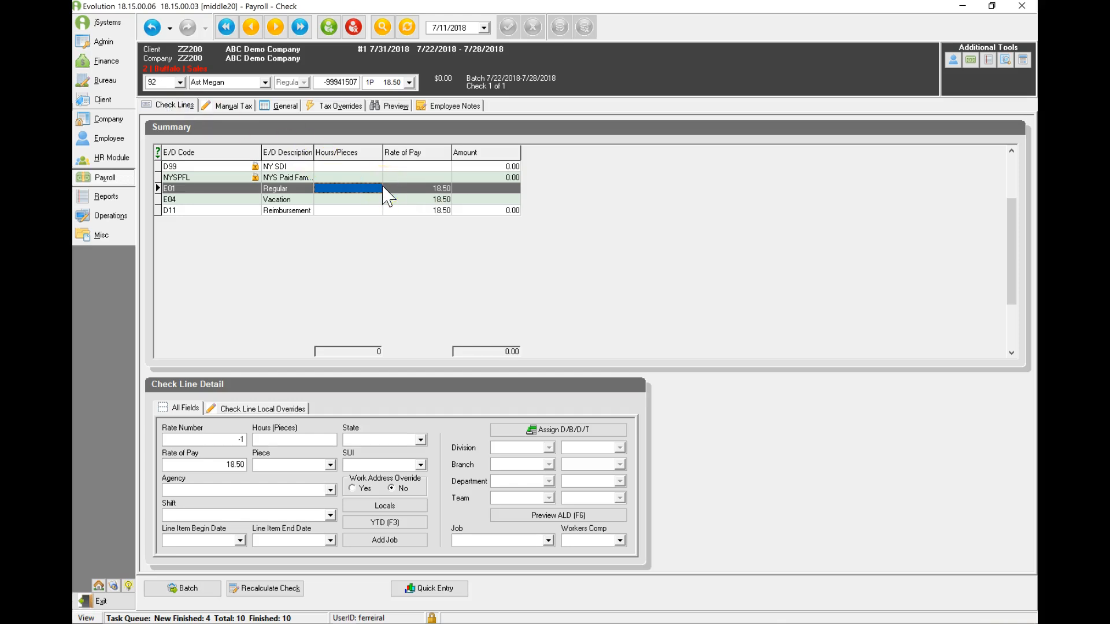
pyautogui.click(428, 589)
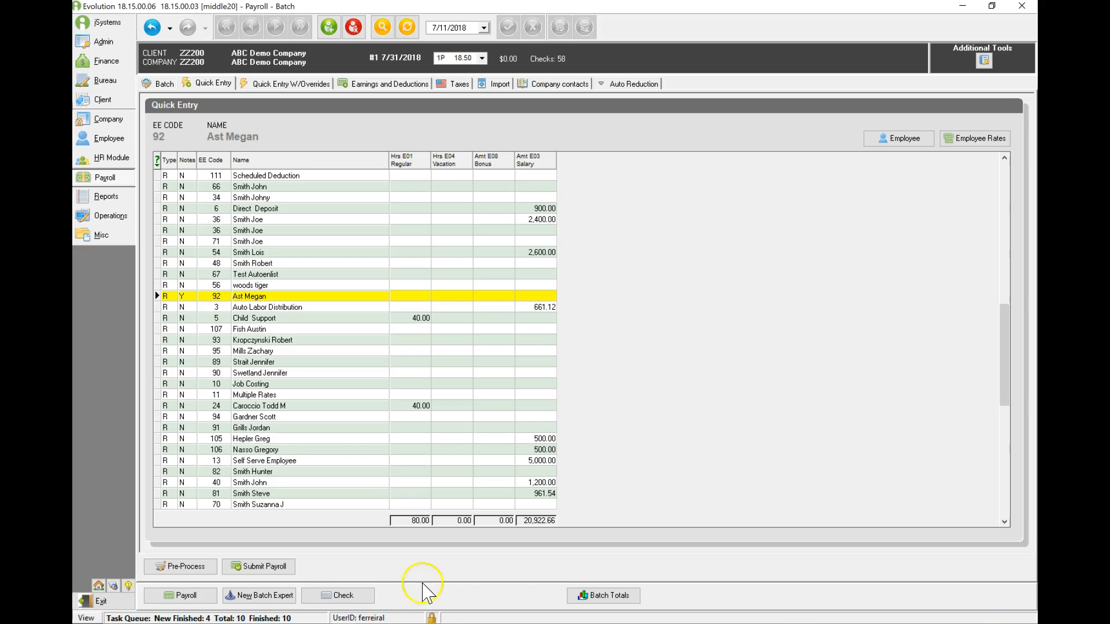
# - Open the Multiple Rates employee's check and add the RATE NBR column to the check lines grid
pyautogui.doubleClick(289, 398)
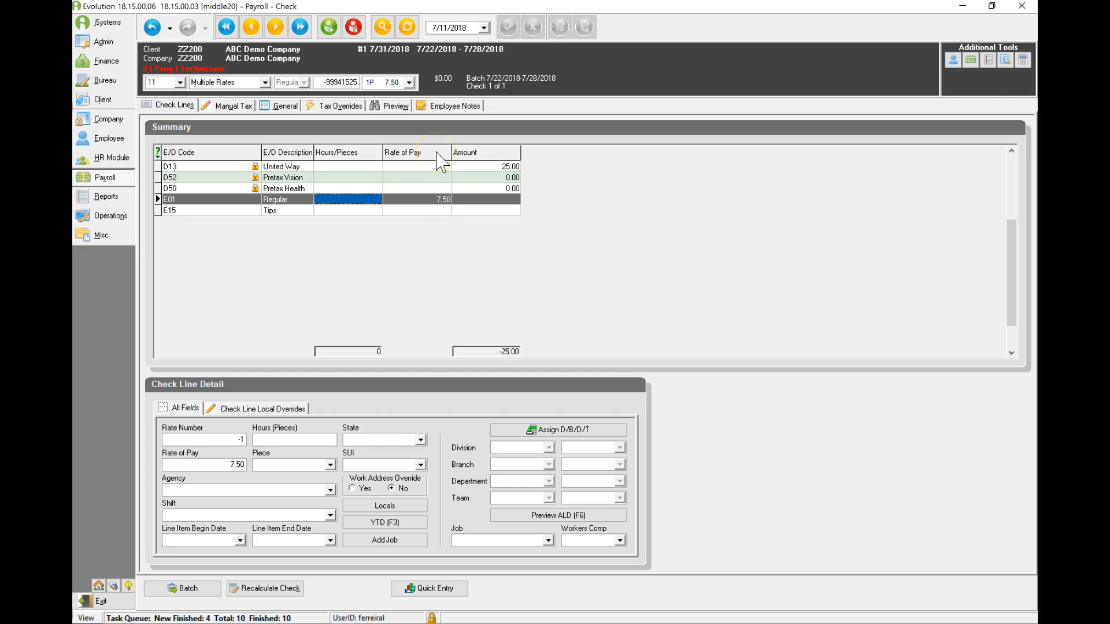
pyautogui.rightClick(437, 152)
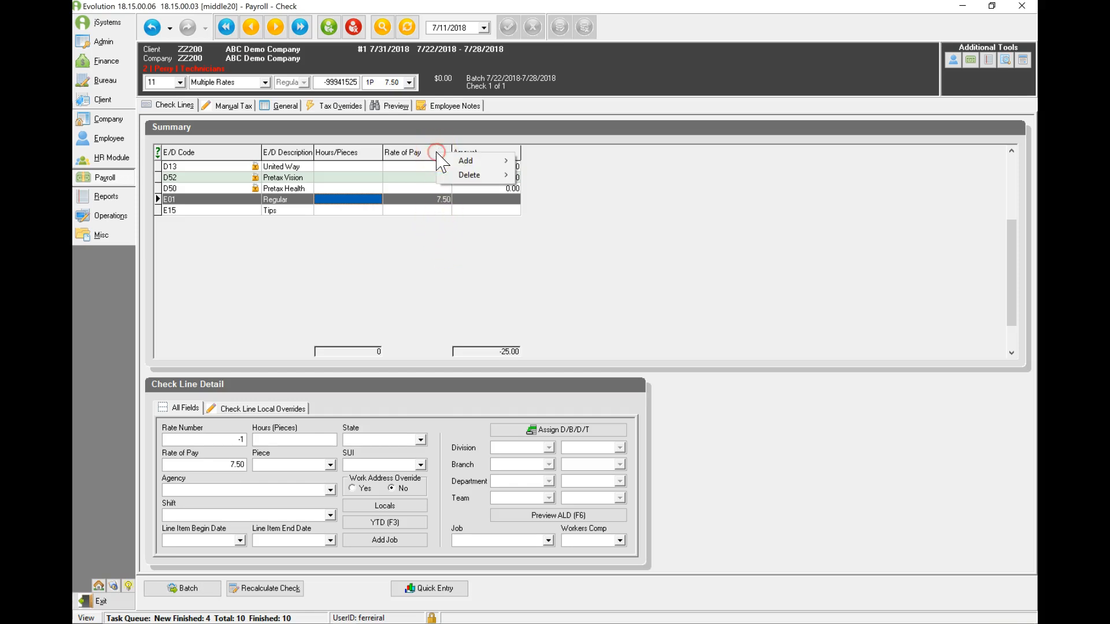
pyautogui.moveTo(469, 160)
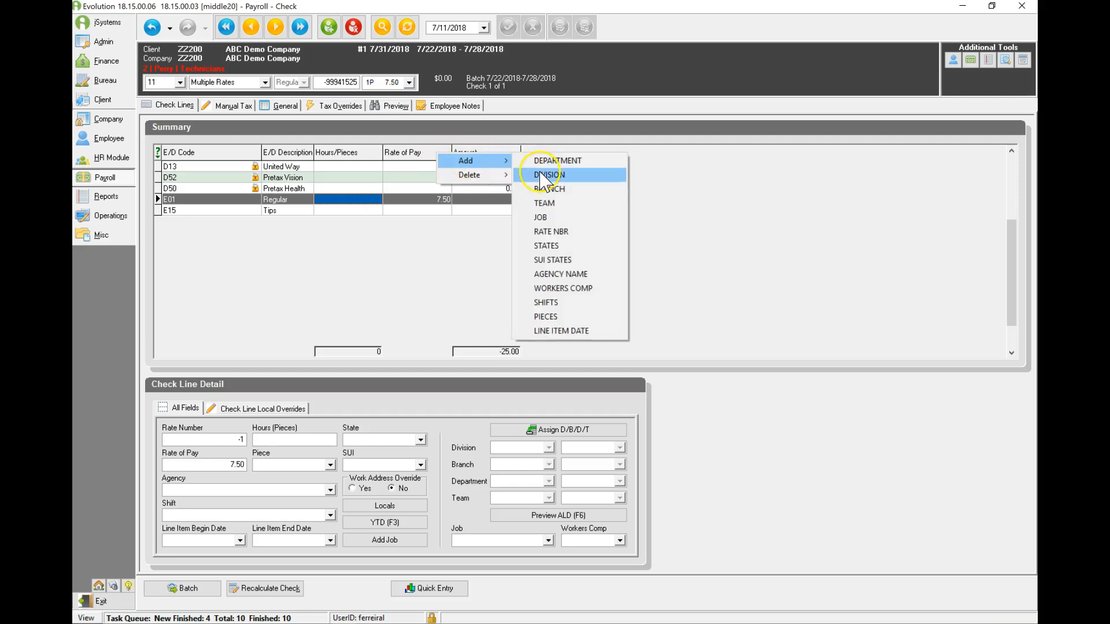
pyautogui.click(550, 233)
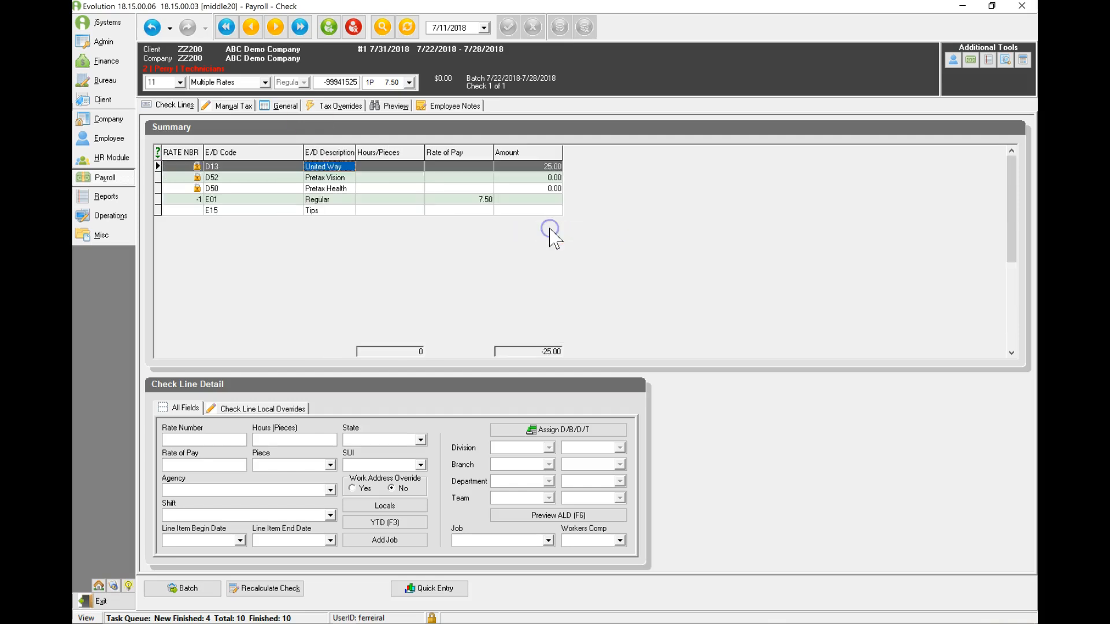
# - Add the DEPARTMENT column to the check lines grid
pyautogui.rightClick(469, 155)
pyautogui.moveTo(502, 163)
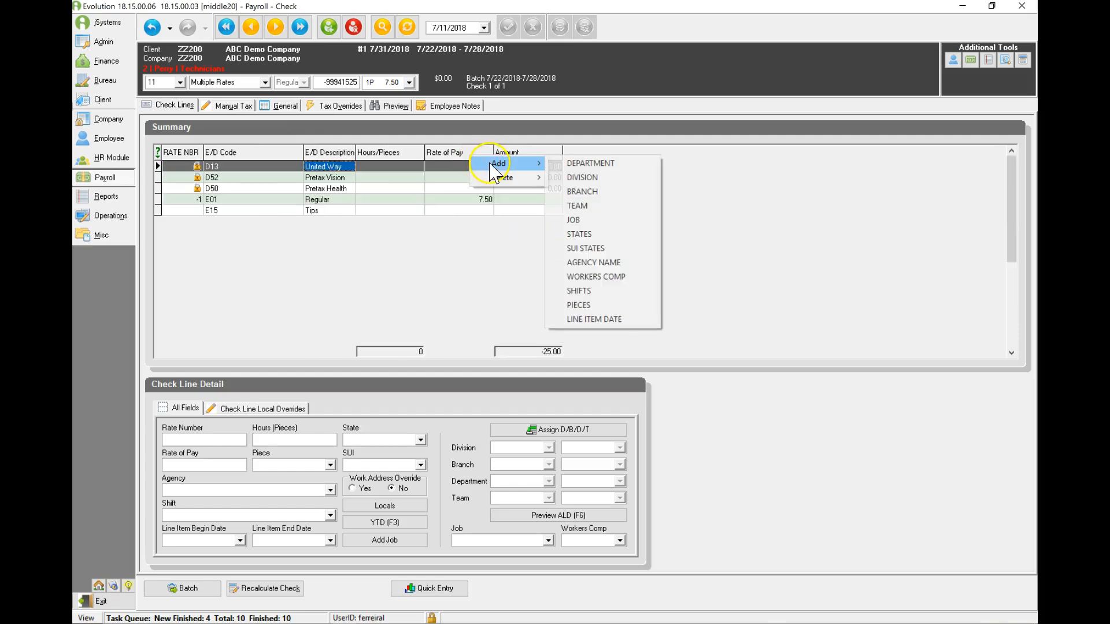
pyautogui.click(592, 164)
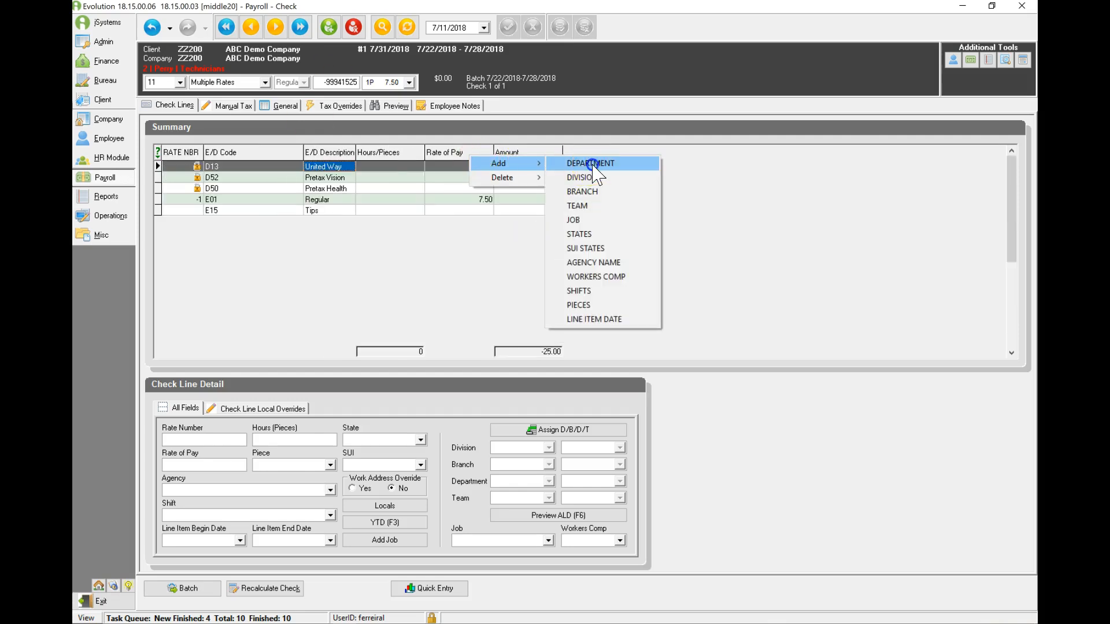
pyautogui.click(565, 152)
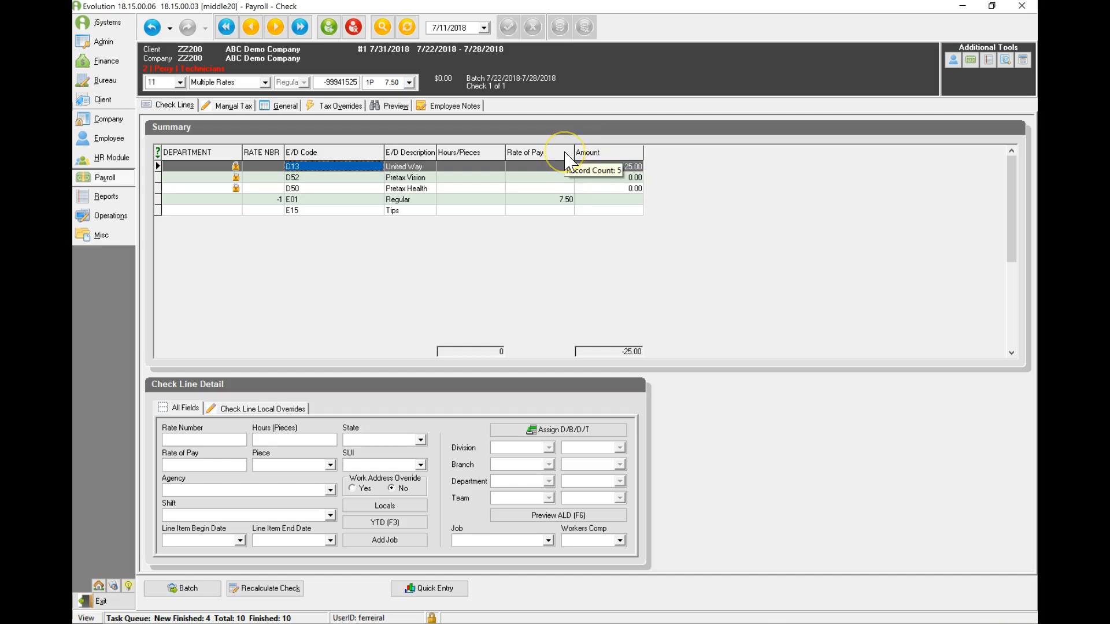
# - Try to remove the Hours or Pieces column from the check lines grid
pyautogui.rightClick(565, 153)
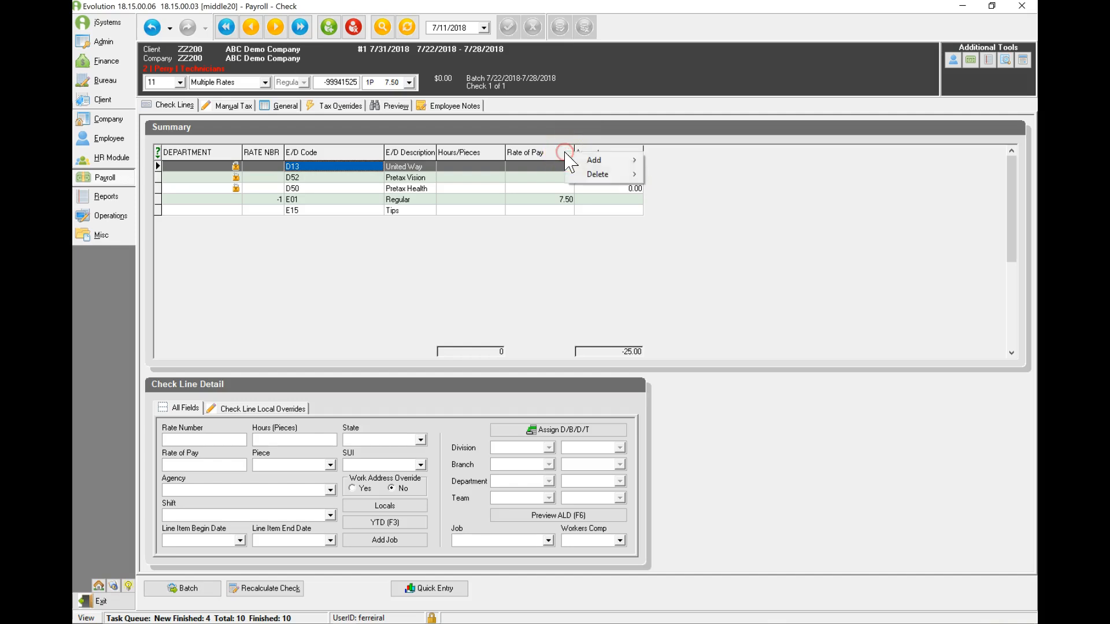
pyautogui.click(598, 175)
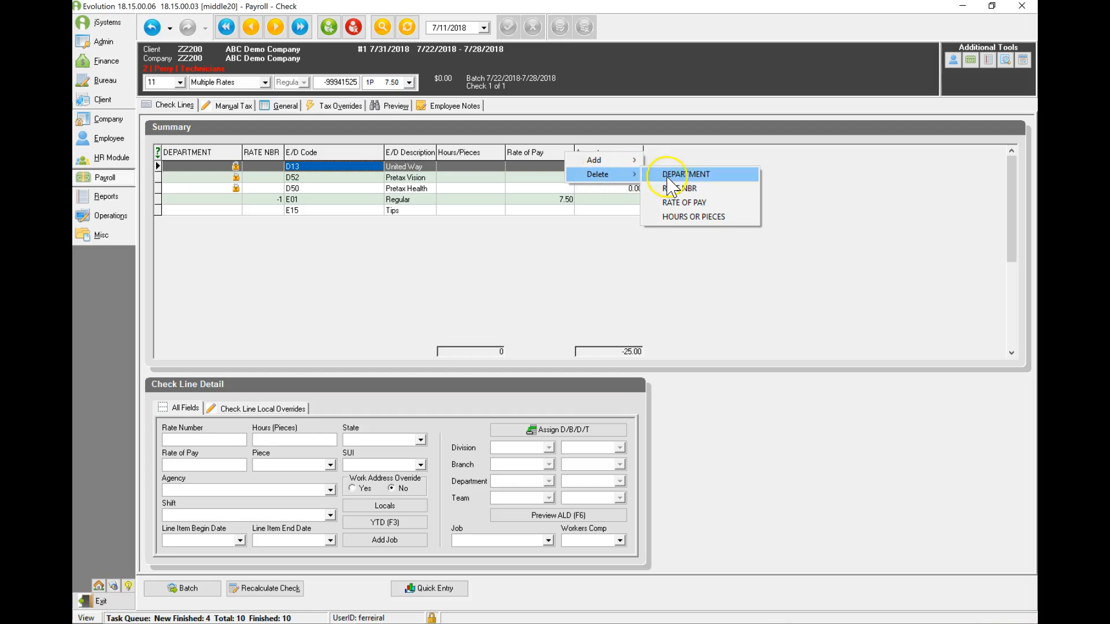
pyautogui.click(680, 218)
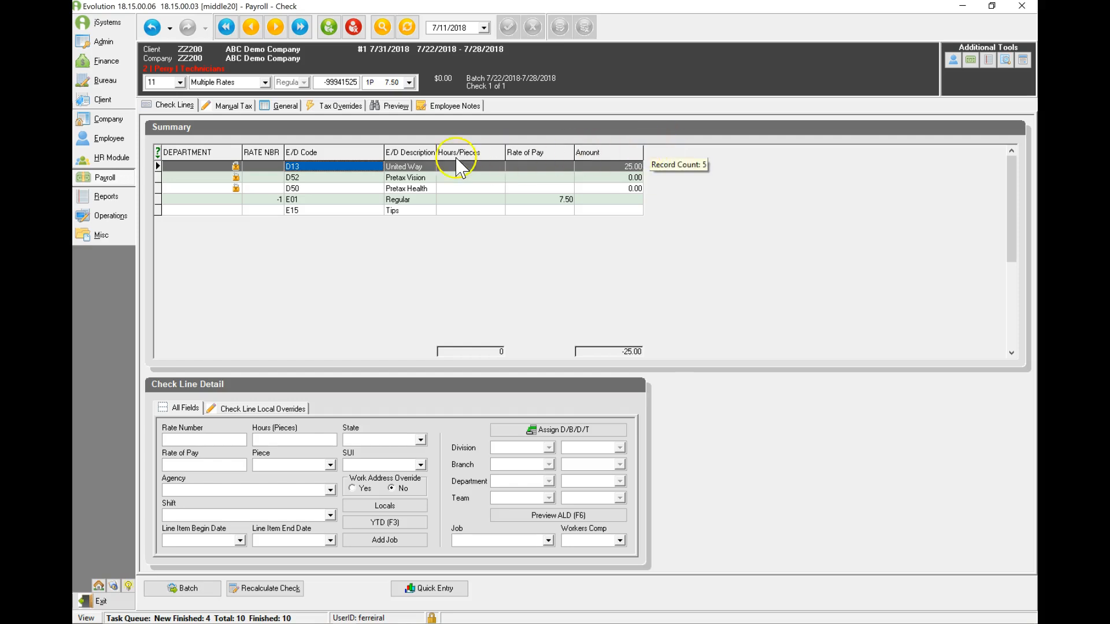
# - Move the RATE NBR column to sit between the Hours/Pieces and Rate of Pay columns
pyautogui.click(264, 154)
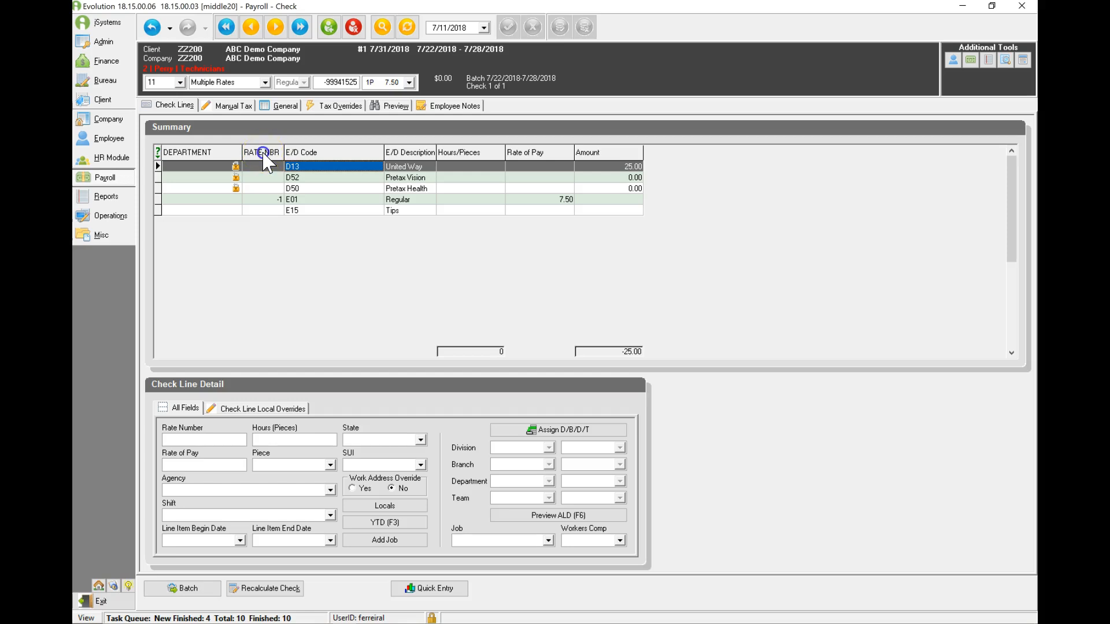
pyautogui.moveTo(264, 154); pyautogui.dragTo(501, 139)
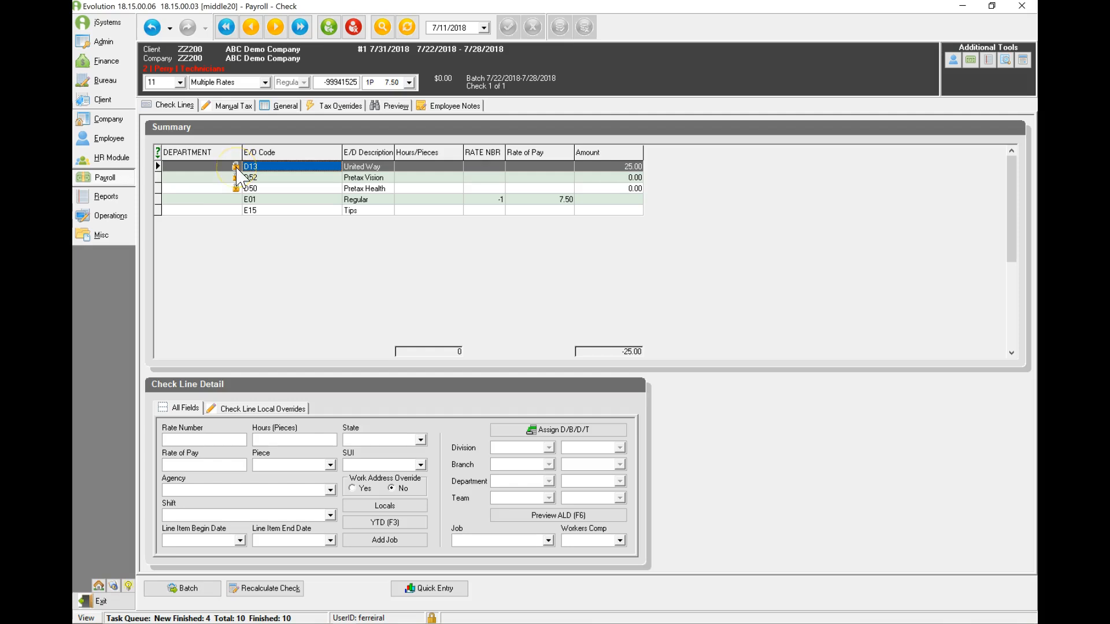
# - Delete the D52 Pretax Vision check line, confirming the deletion
pyautogui.click(368, 177)
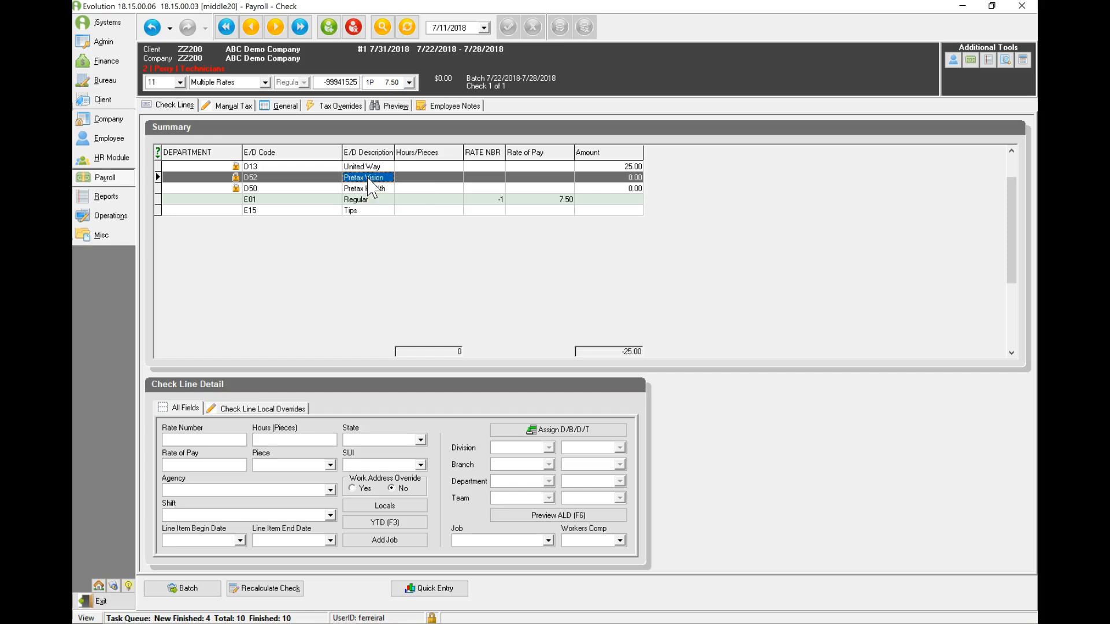
pyautogui.hotkey('ctrl', 'Delete')
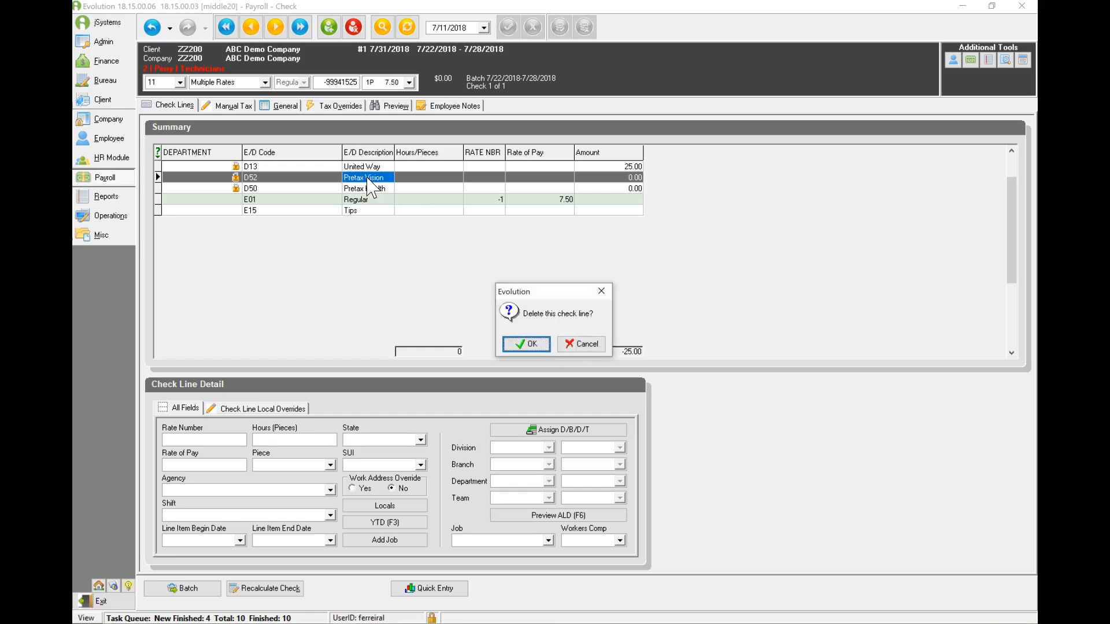
pyautogui.click(524, 345)
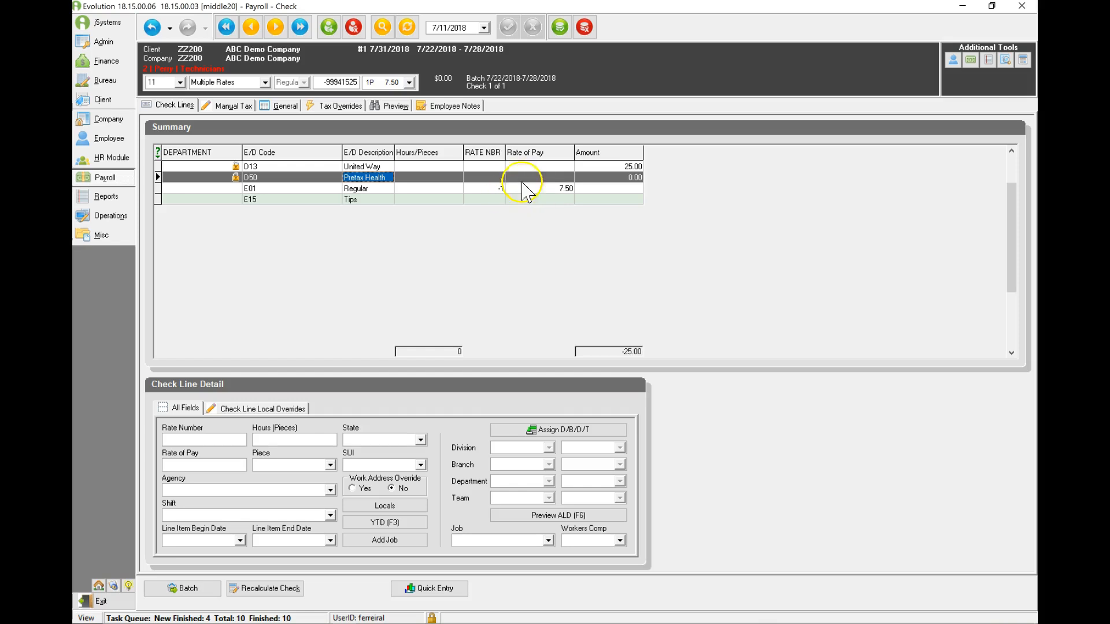
# - Duplicate the D13 United Way check line and set the copy's amount to 30
pyautogui.click(607, 167)
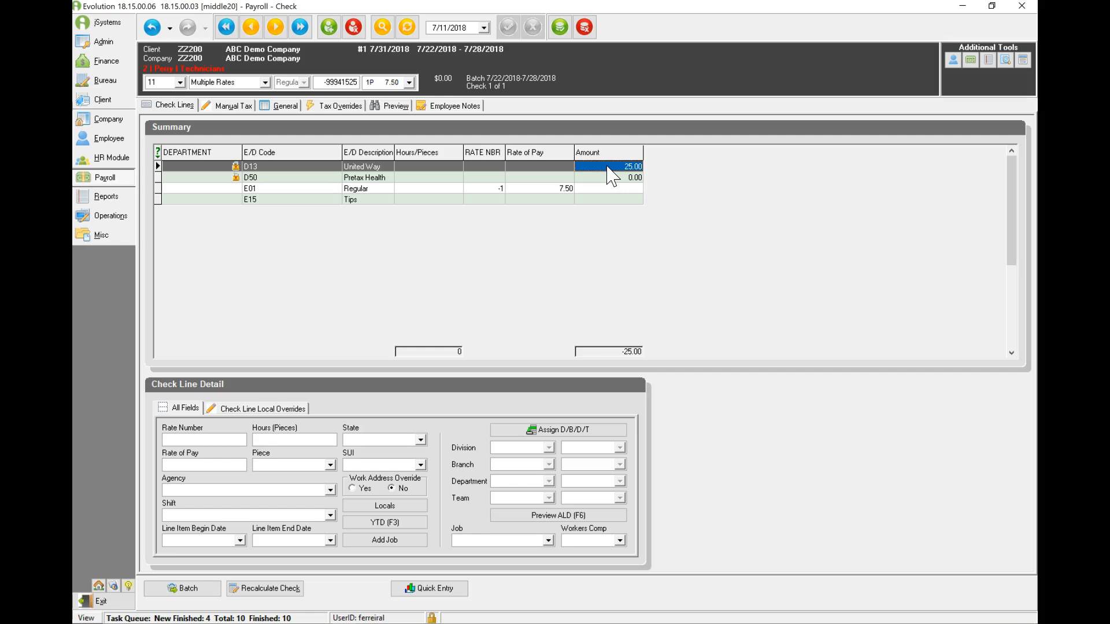
pyautogui.hotkey('ctrl', 'd')
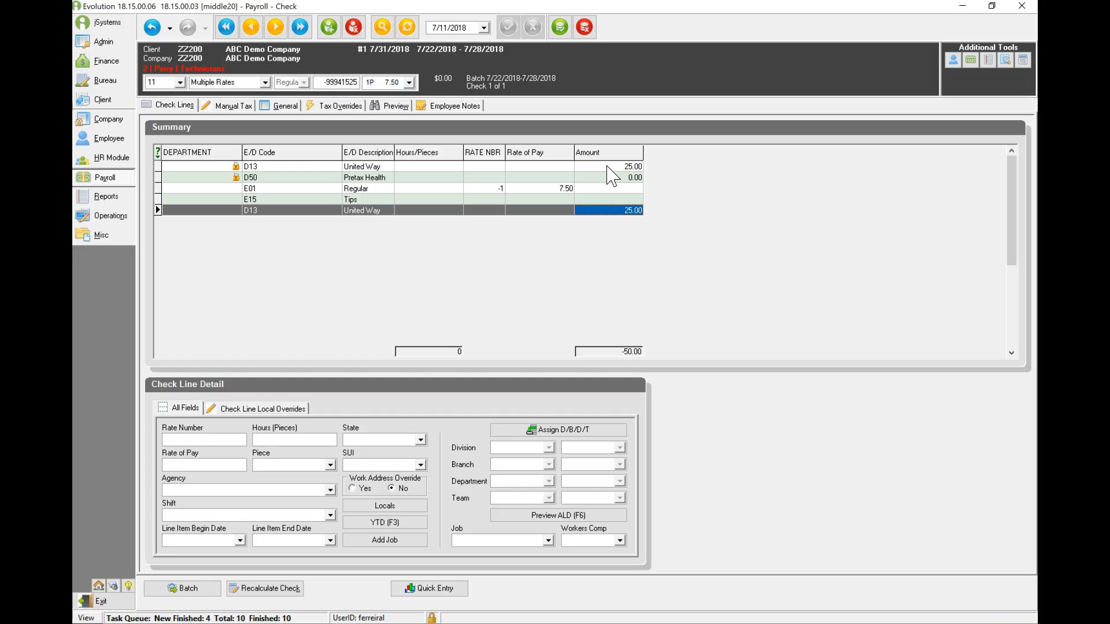
pyautogui.click(606, 212)
pyautogui.click(549, 202)
pyautogui.click(620, 210)
pyautogui.write('30')
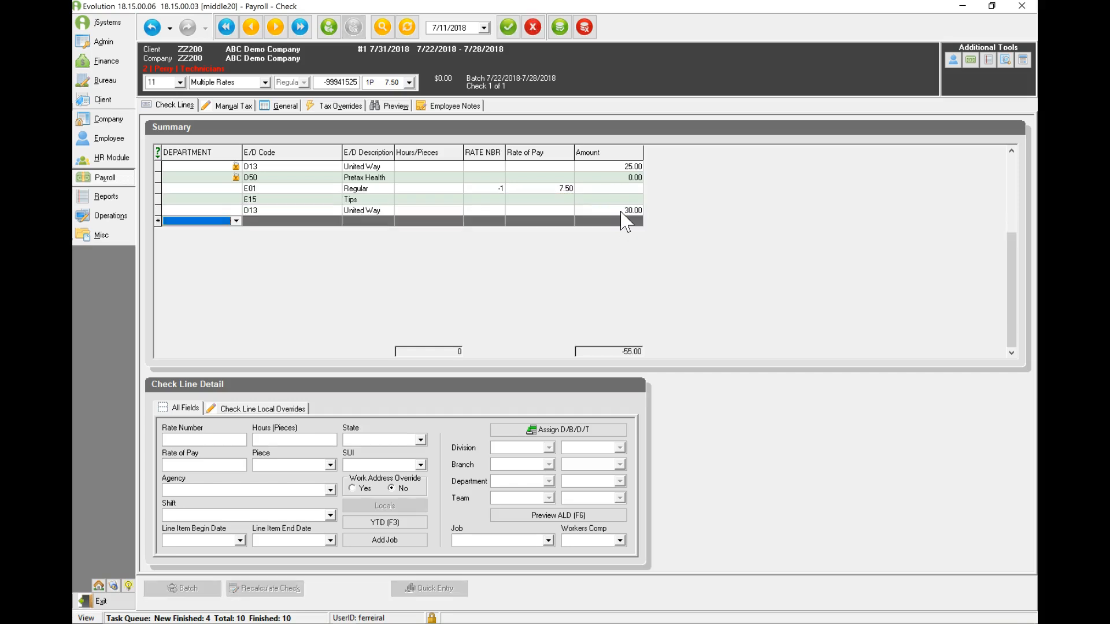
pyautogui.press('Up')
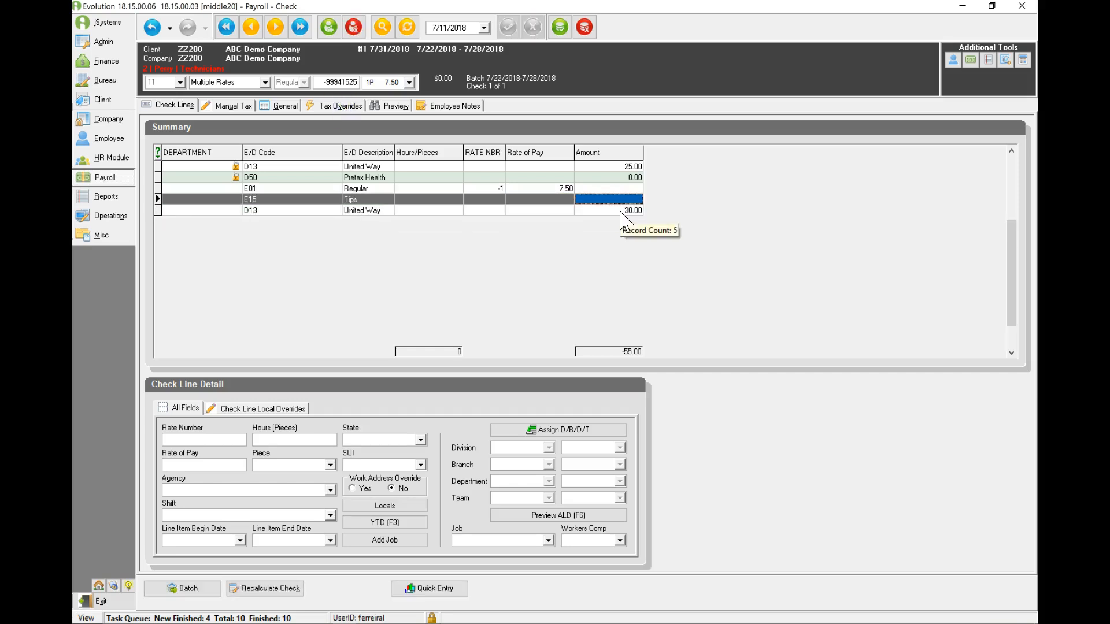
# - Delete the original D13 United Way check line with the 25.00 amount, confirming the deletion
pyautogui.click(608, 167)
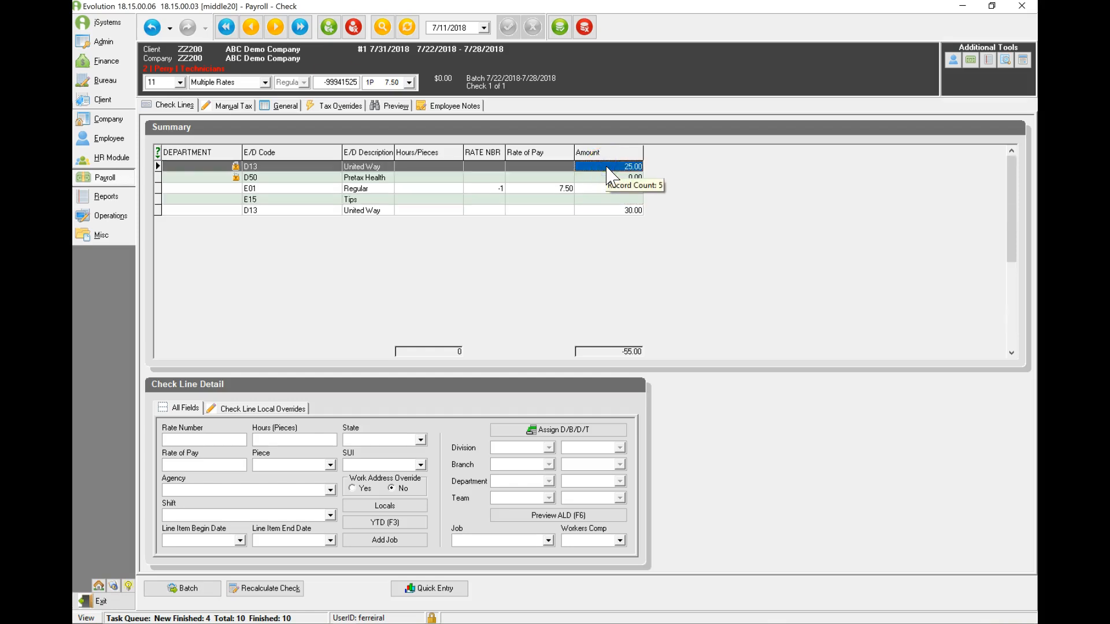
pyautogui.press('Delete')
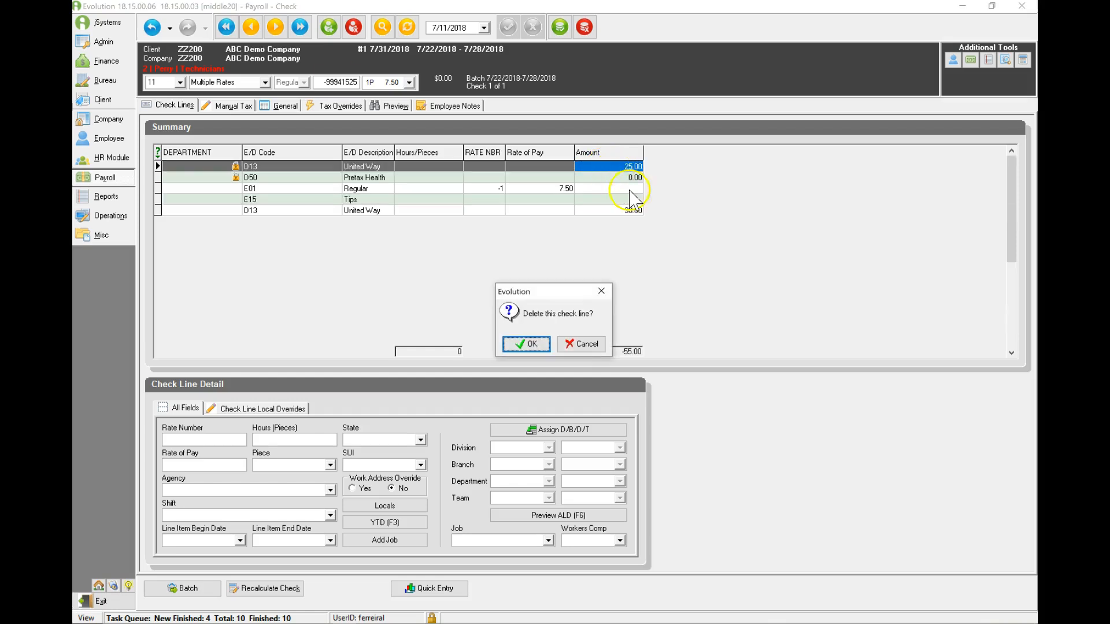
pyautogui.click(523, 343)
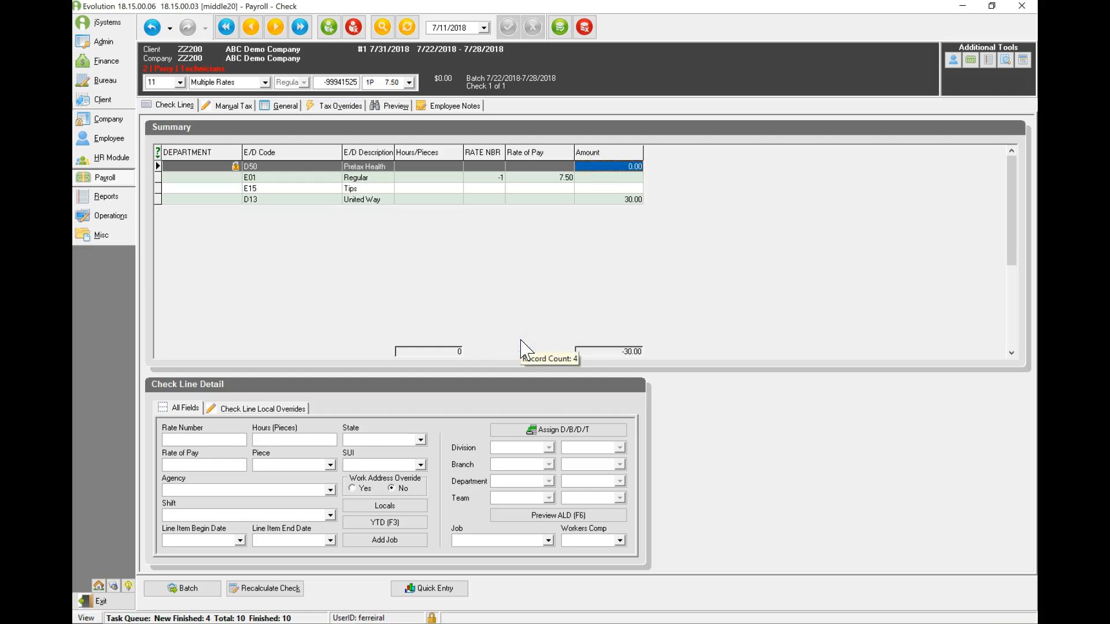
# - Add a new check line and choose E/D code E08 Bonus for it
pyautogui.click(445, 200)
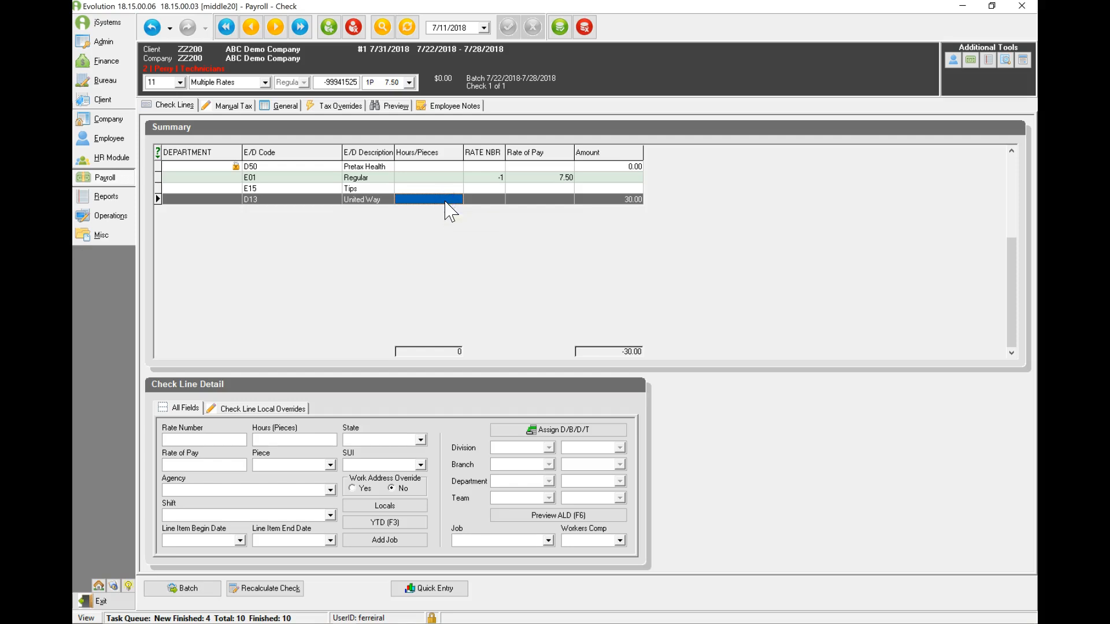
pyautogui.press('Down')
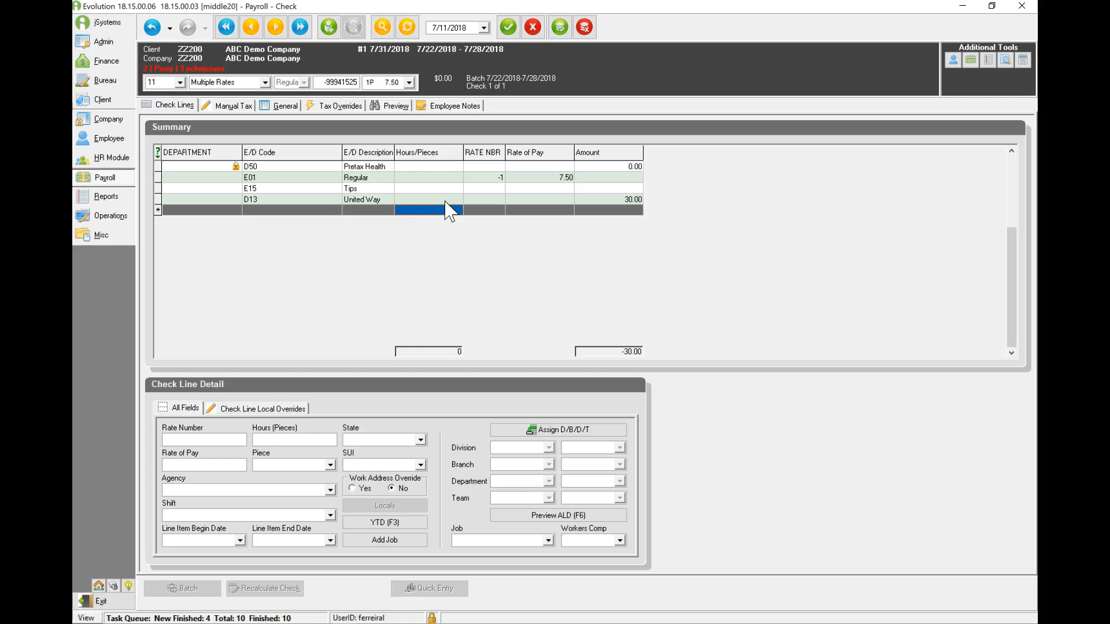
pyautogui.click(333, 211)
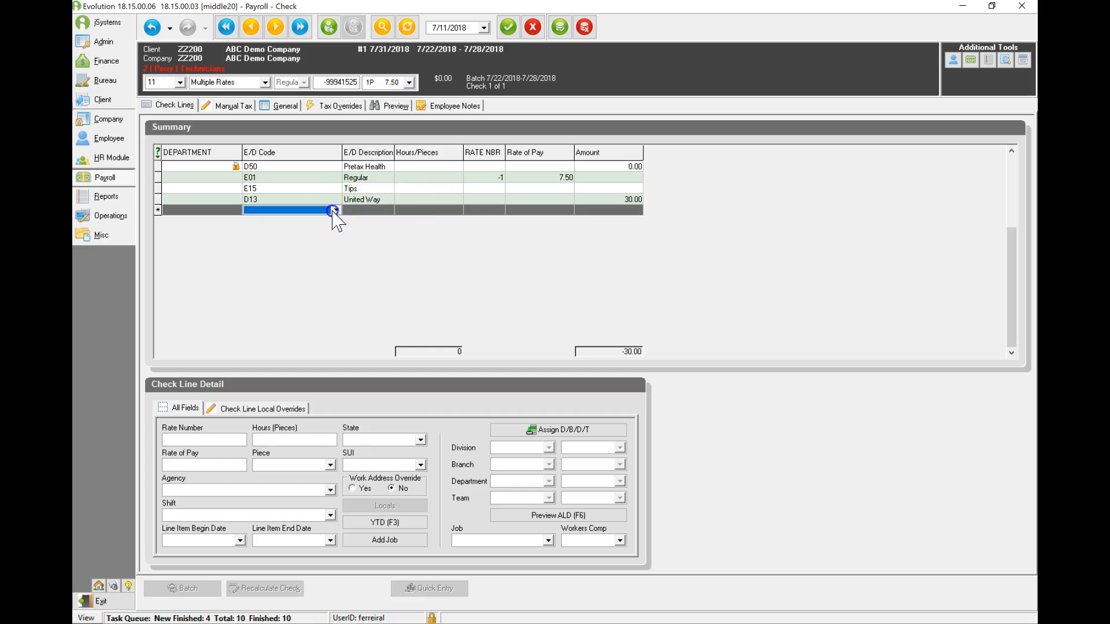
pyautogui.click(334, 211)
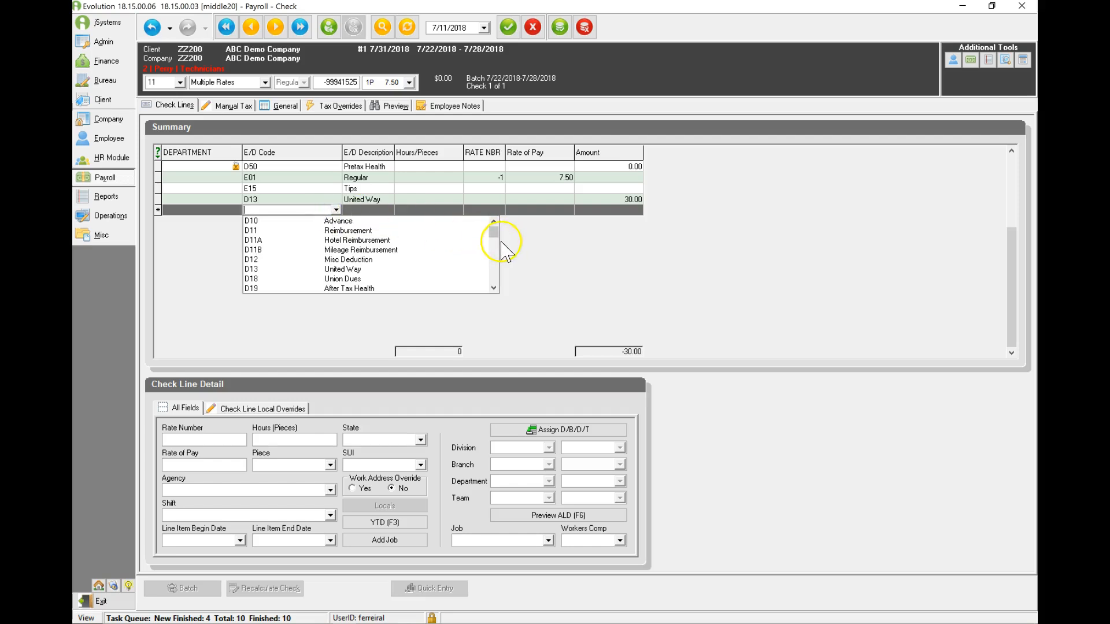
pyautogui.moveTo(495, 233); pyautogui.dragTo(494, 275)
pyautogui.click(493, 222)
pyautogui.click(493, 222)
pyautogui.click(494, 222)
pyautogui.click(493, 223)
pyautogui.click(493, 222)
pyautogui.click(493, 223)
pyautogui.click(493, 223)
pyautogui.click(493, 223)
pyautogui.click(493, 223)
pyautogui.click(345, 242)
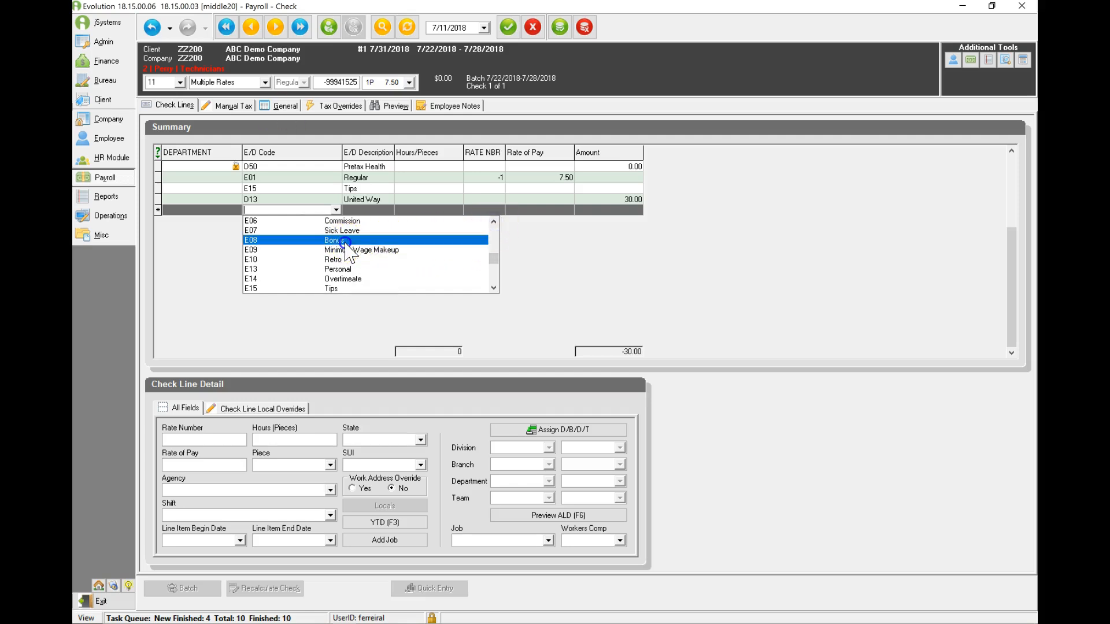
pyautogui.press('Tab')
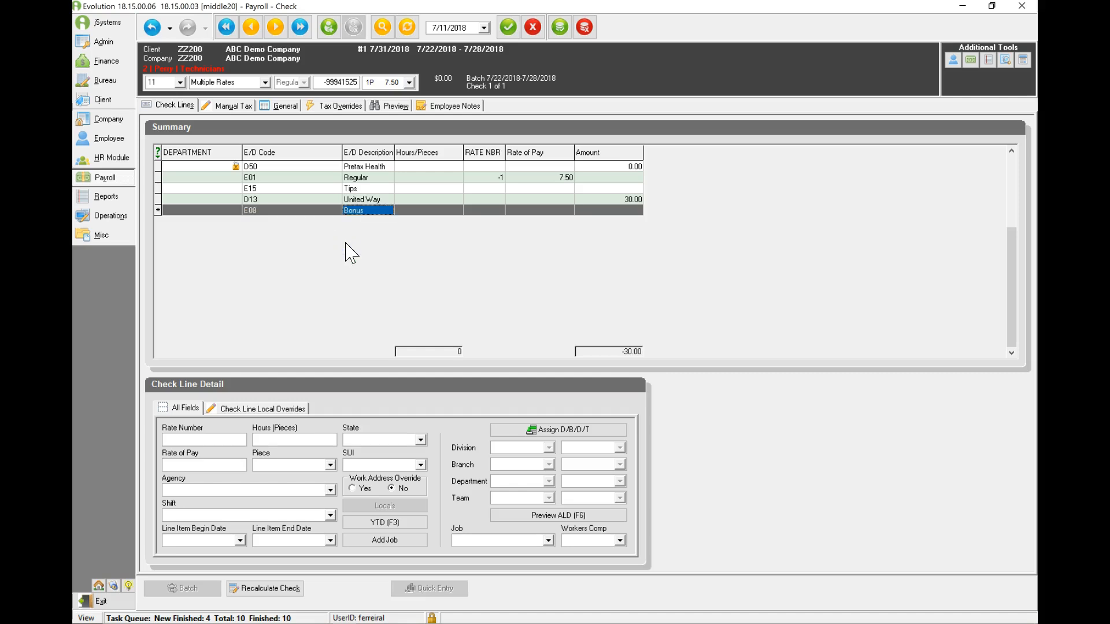
# - Enter 50 as the amount of the E08 Bonus check line
pyautogui.press('Tab')
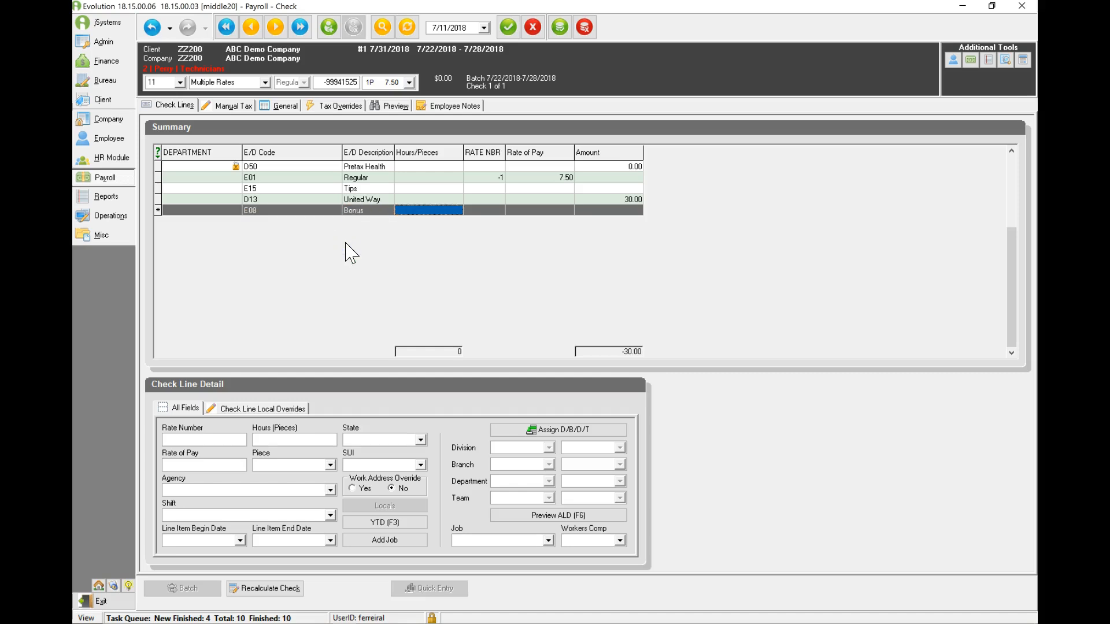
pyautogui.press('Tab')
pyautogui.press('Tab')
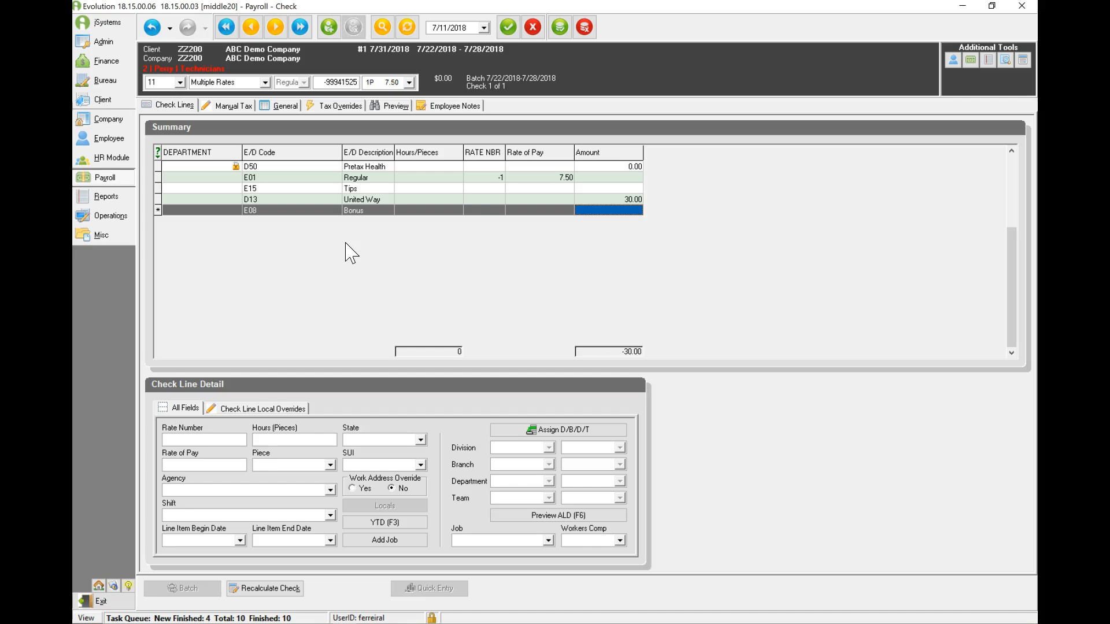
pyautogui.write('50')
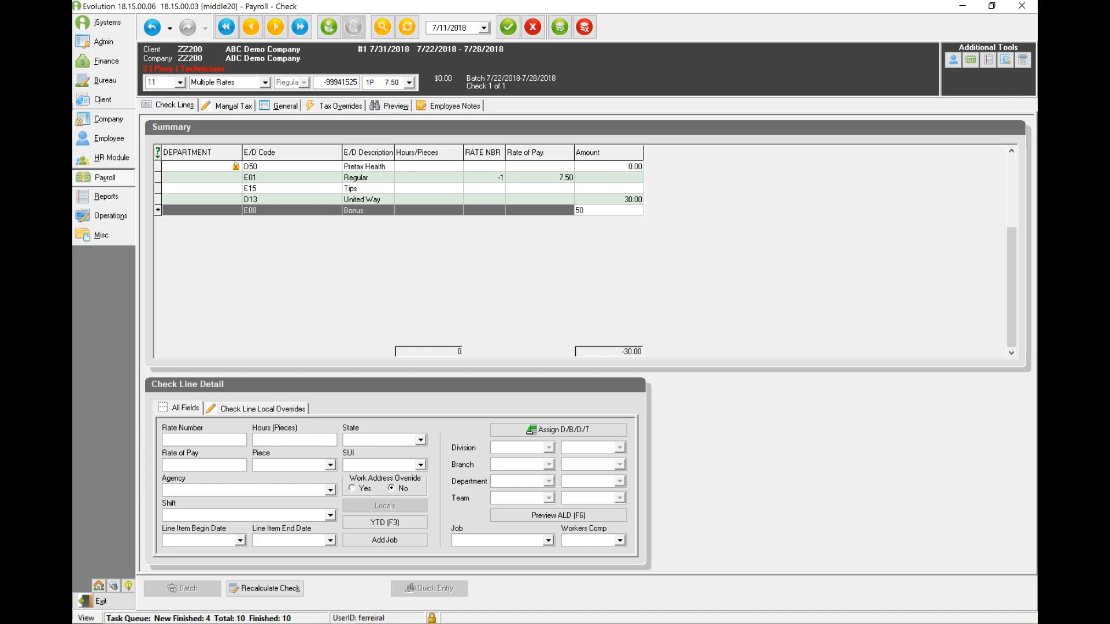
pyautogui.press('Tab')
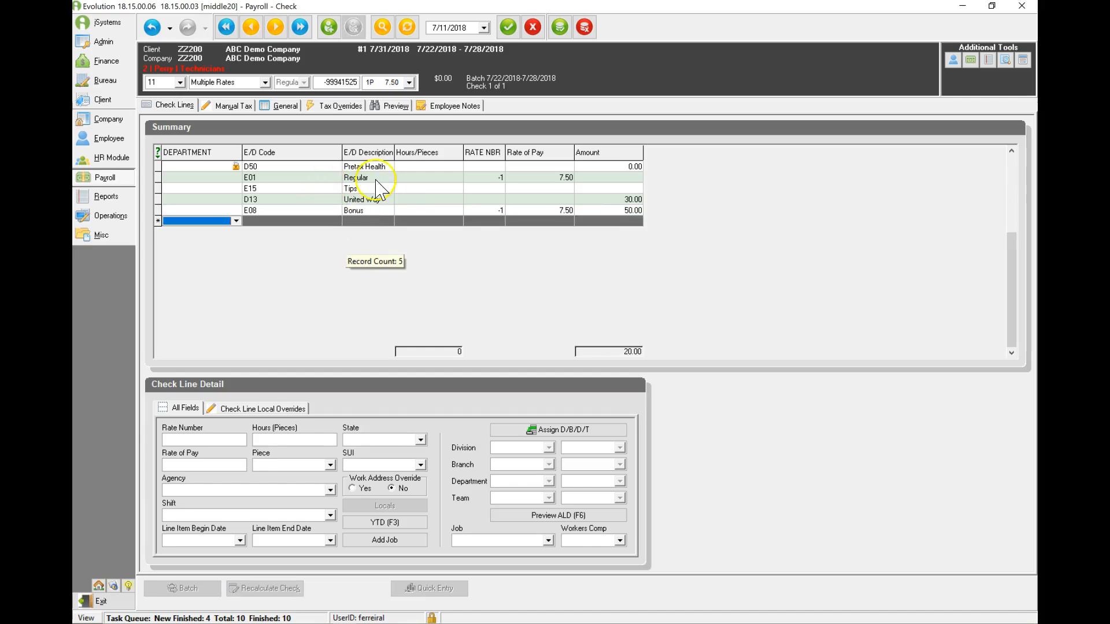
# - Enter 30 hours and rate number 2 on the E01 Regular check line
pyautogui.click(438, 179)
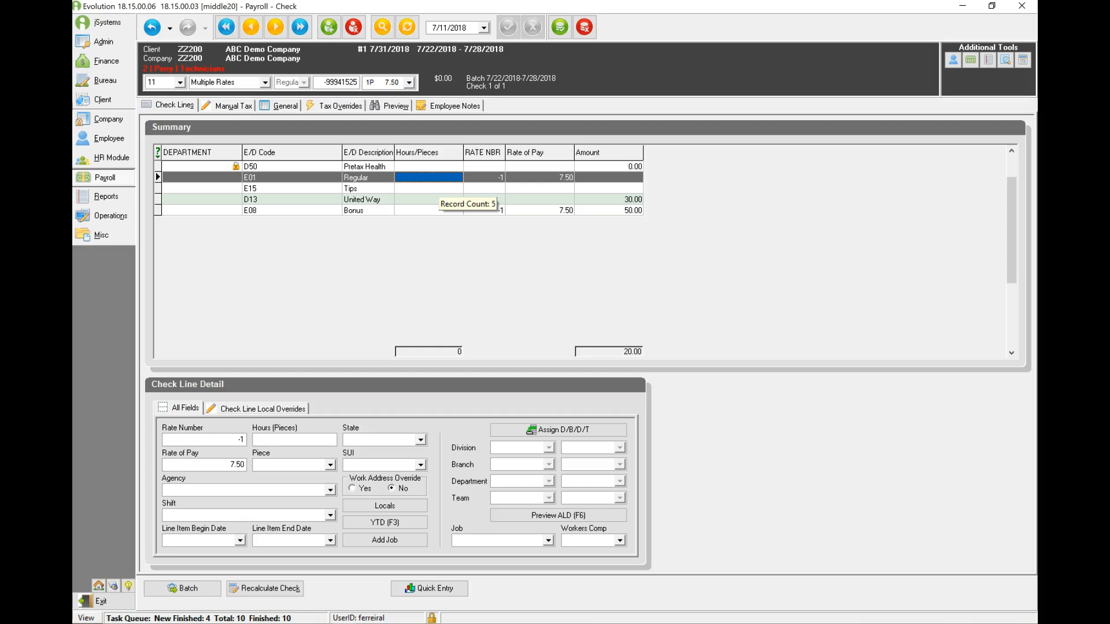
pyautogui.click(439, 186)
pyautogui.write('30')
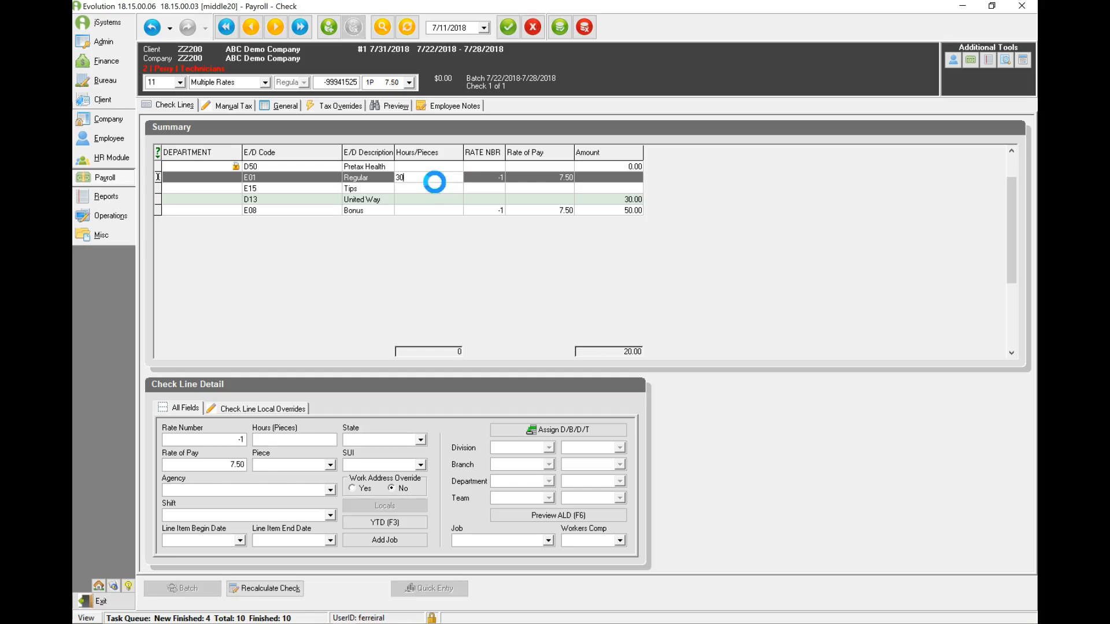
pyautogui.press('Tab')
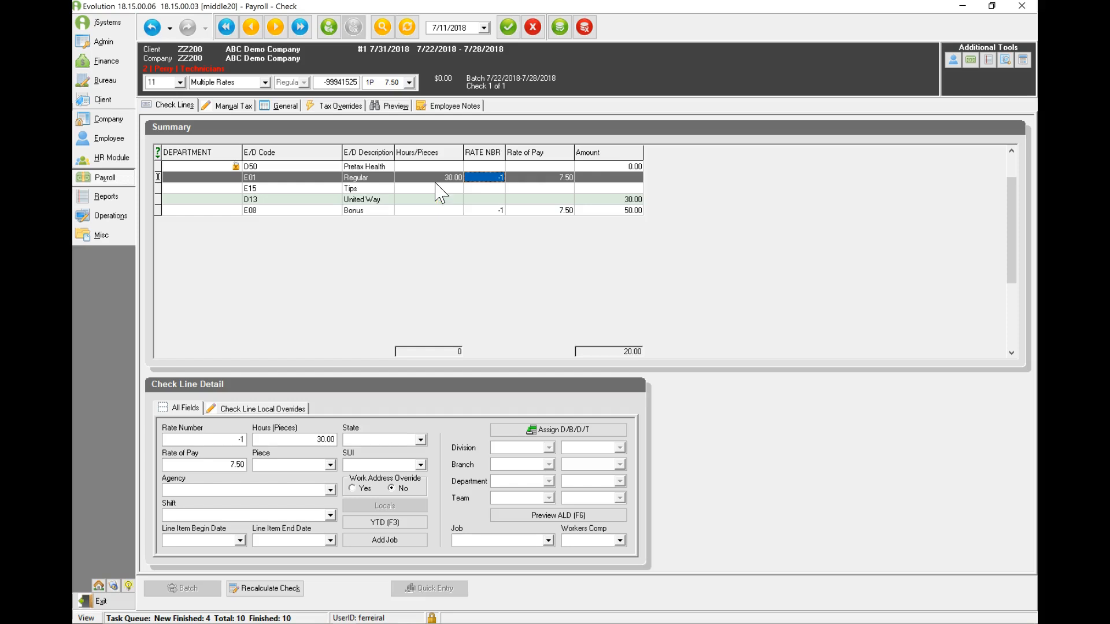
pyautogui.write('2')
pyautogui.press('Tab')
pyautogui.press('Tab')
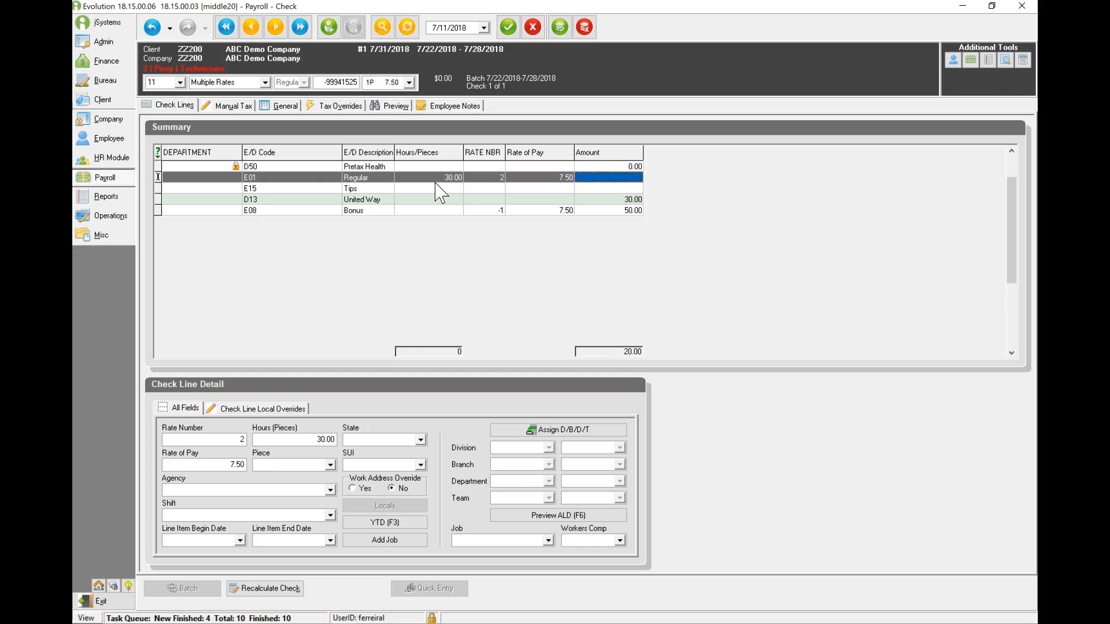
pyautogui.press('Tab')
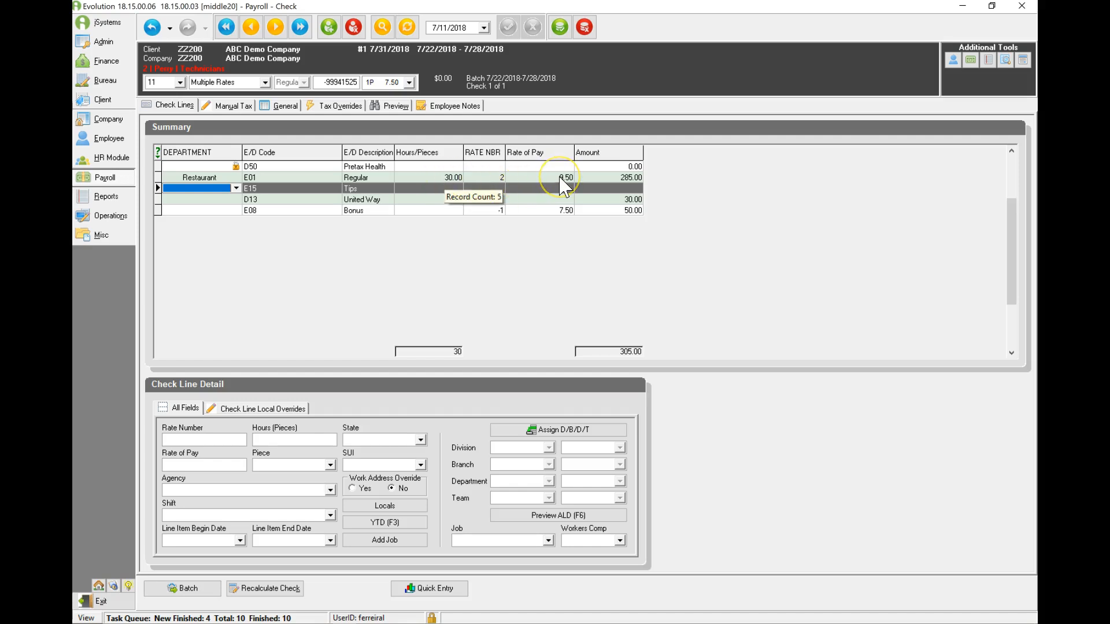
# - Set the E08 Bonus check line's rate of pay to 15
pyautogui.click(567, 211)
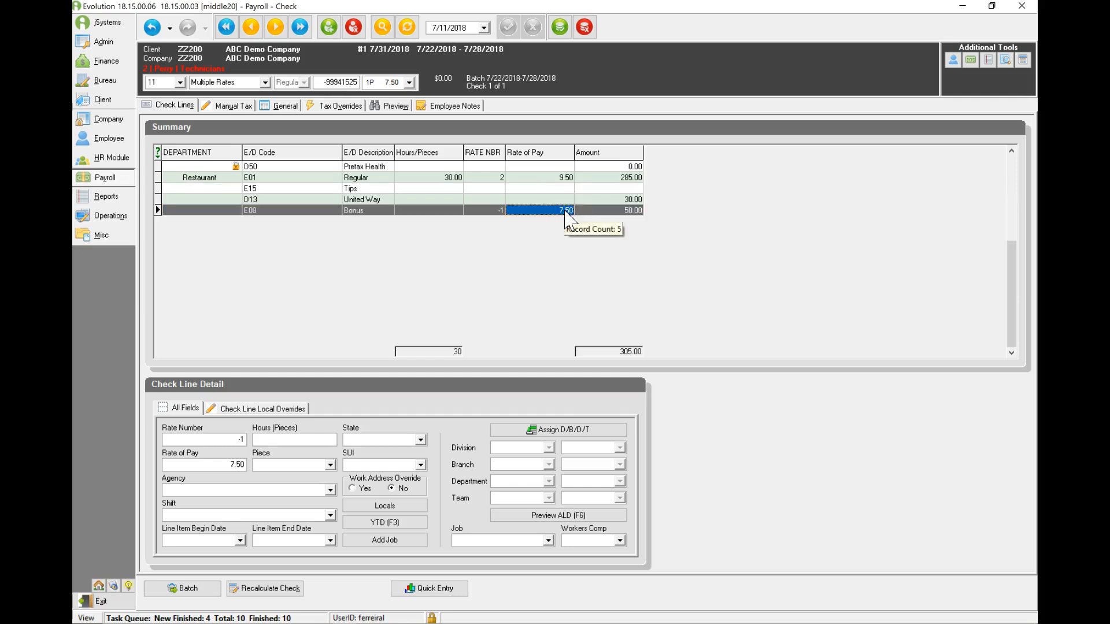
pyautogui.write('15')
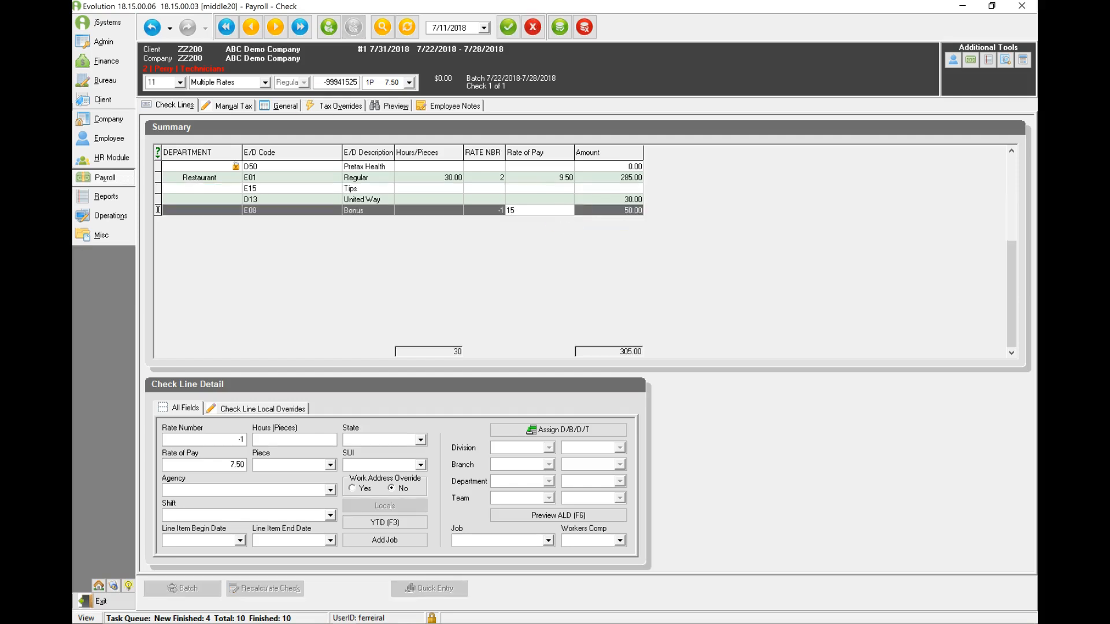
pyautogui.press('Tab')
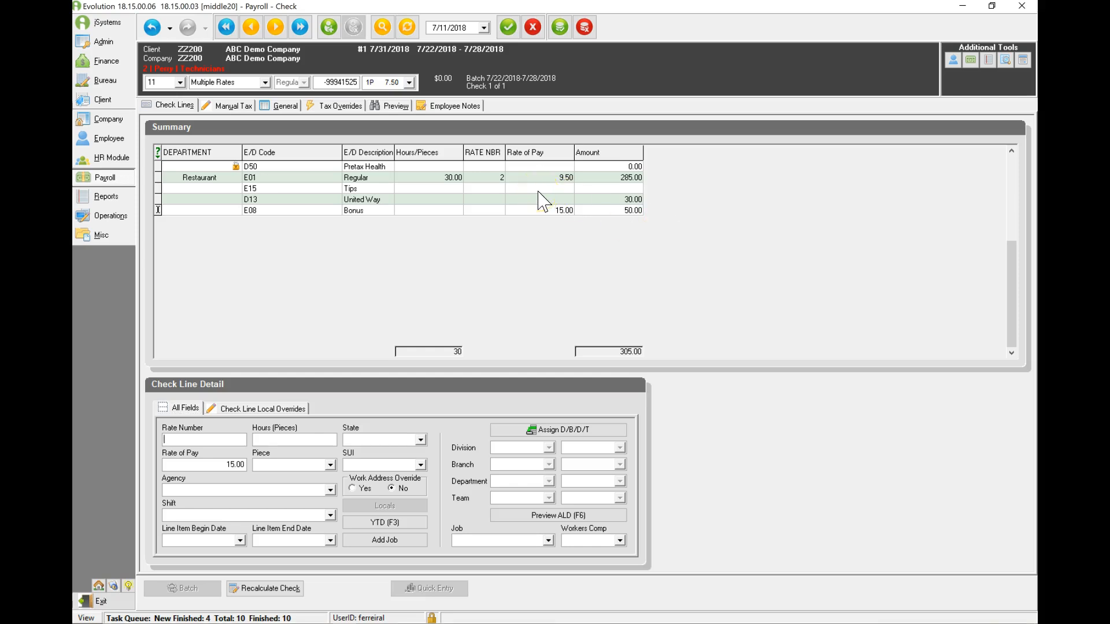
# - Recalculate the check to preview its earnings, deductions and taxes
pyautogui.click(262, 588)
pyautogui.click(262, 588)
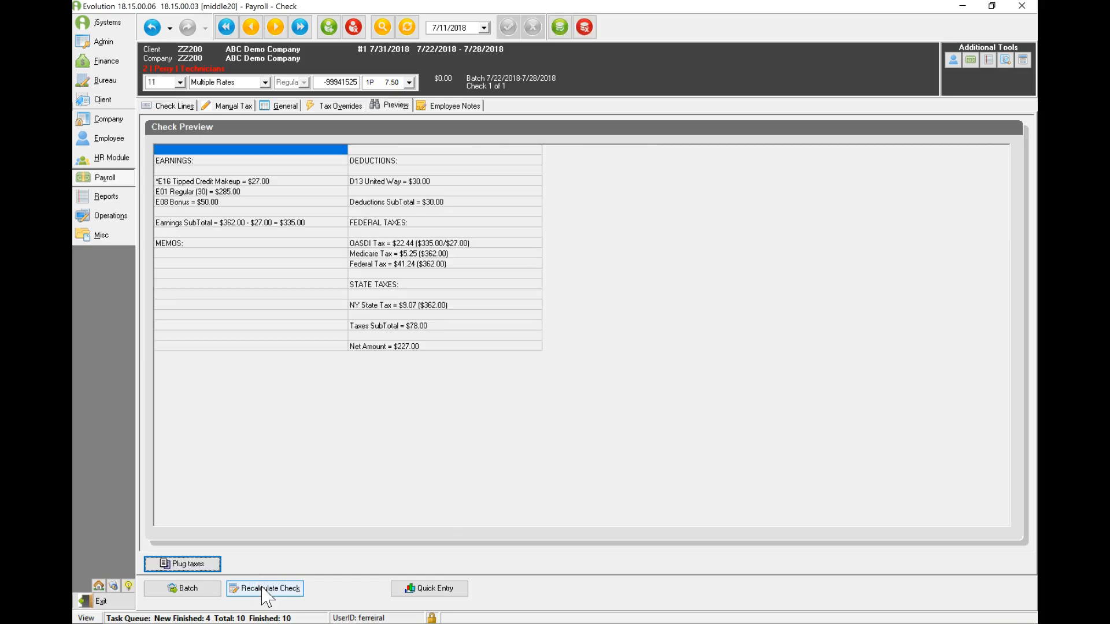
# - Change the E01 Regular check line's hours to 35
pyautogui.click(176, 109)
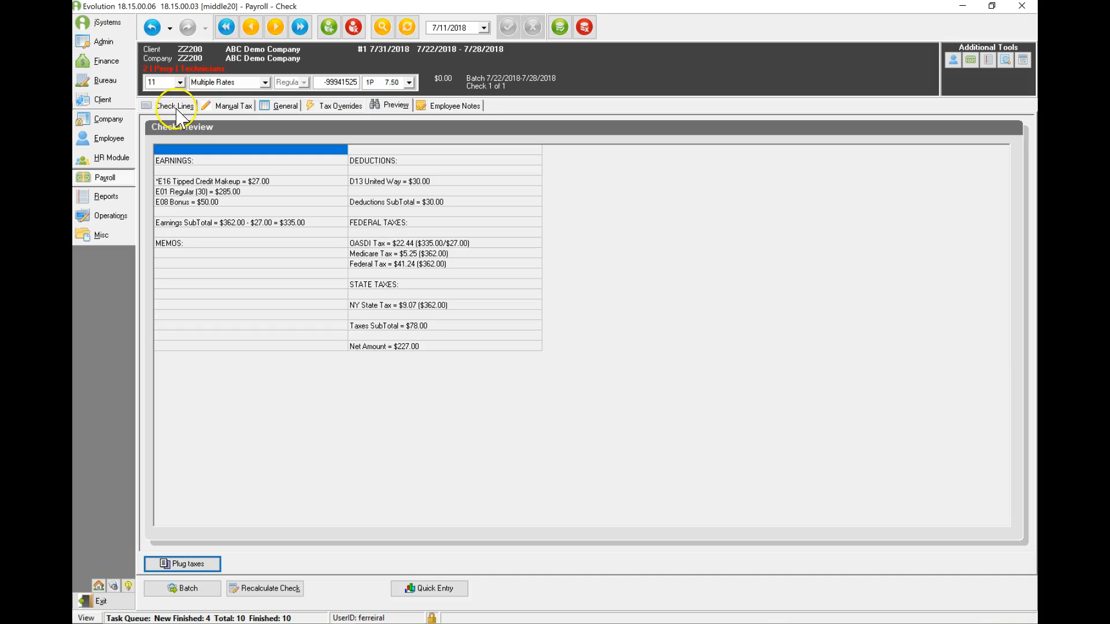
pyautogui.click(454, 189)
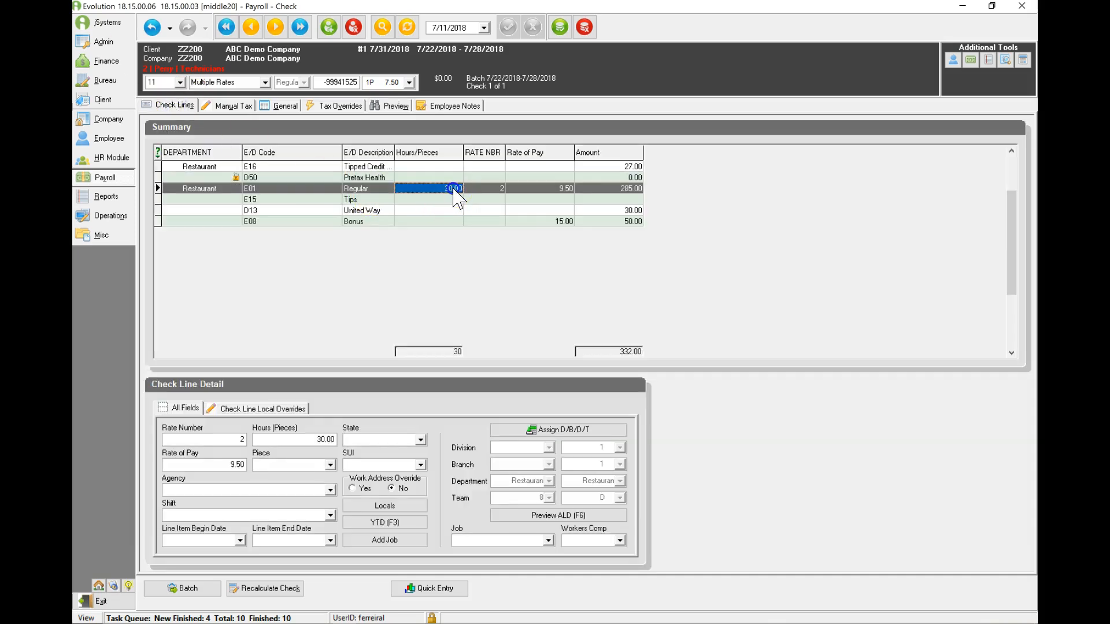
pyautogui.write('35')
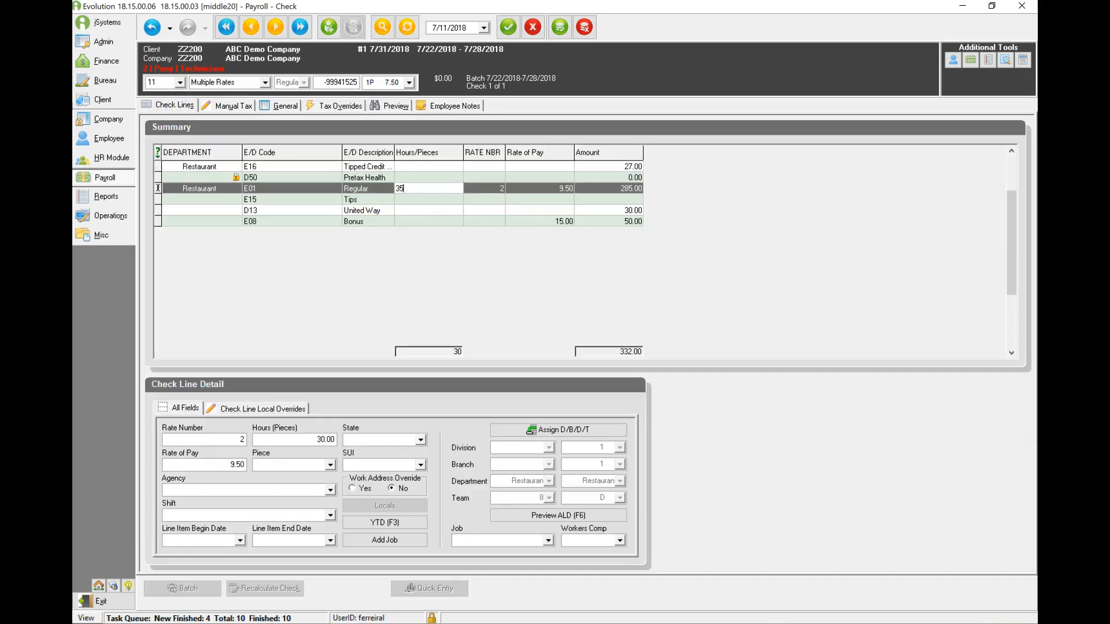
pyautogui.press('Return')
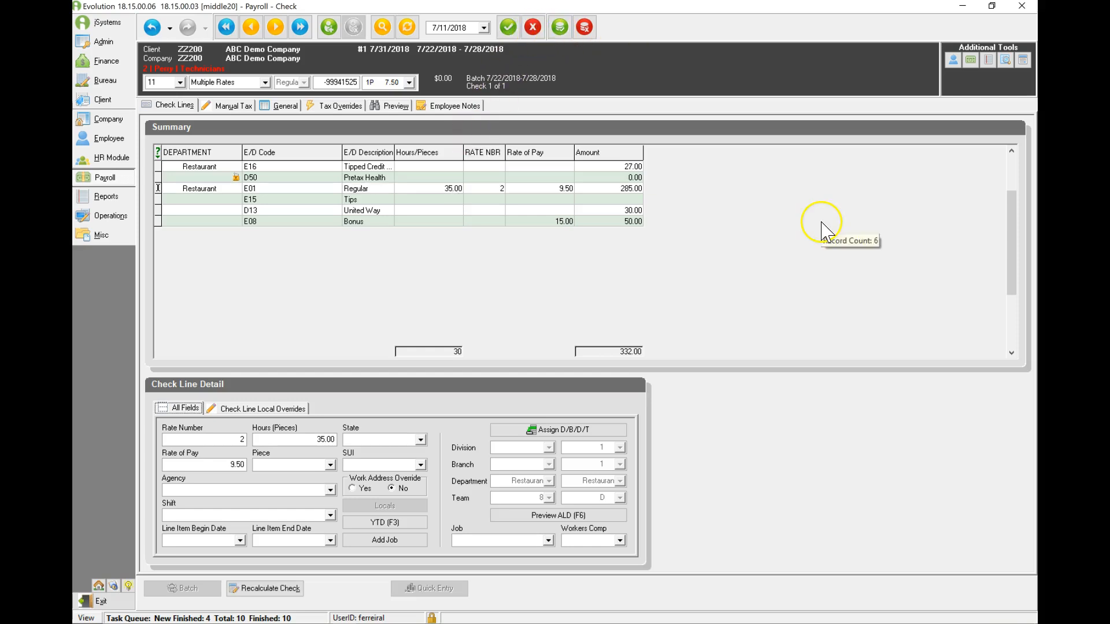
# - Refresh the check's scheduled E/Ds and return to the check lines
pyautogui.click(282, 109)
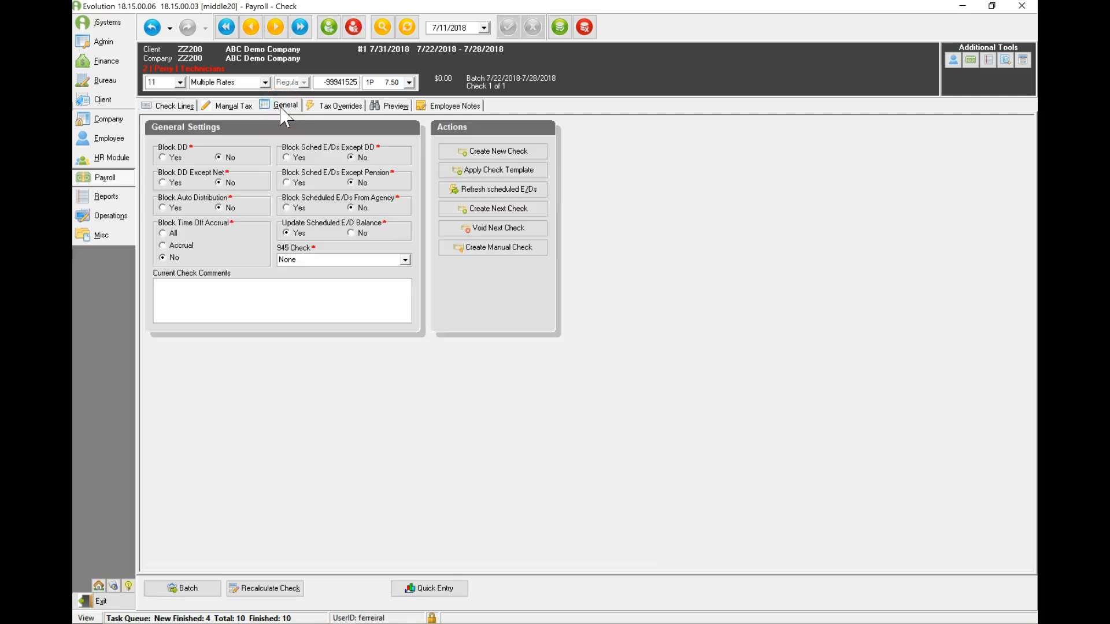
pyautogui.click(530, 195)
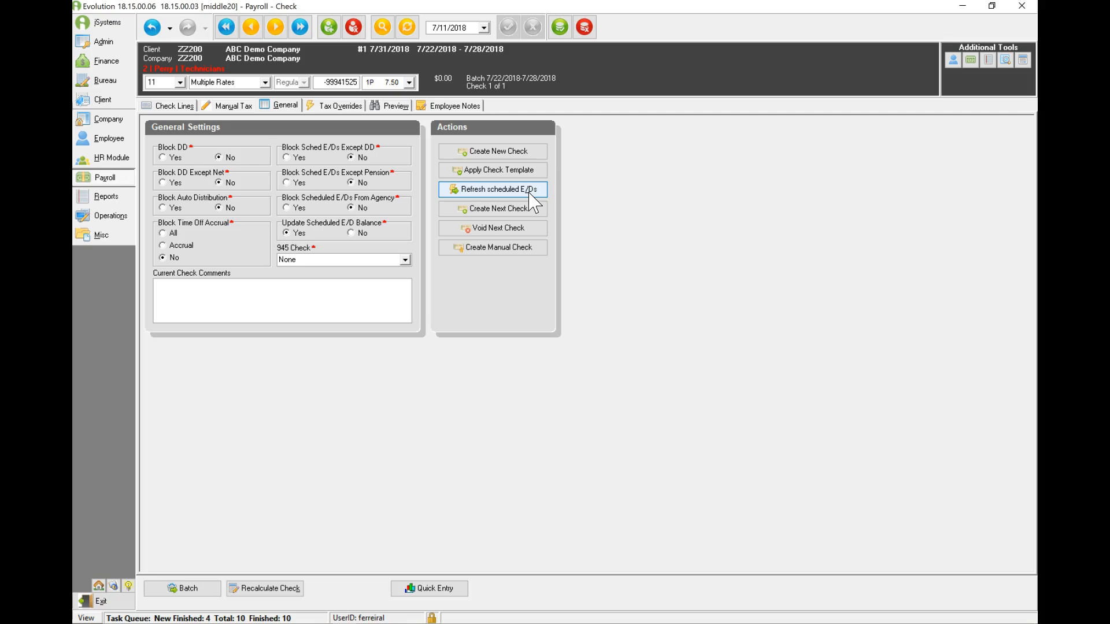
pyautogui.click(530, 195)
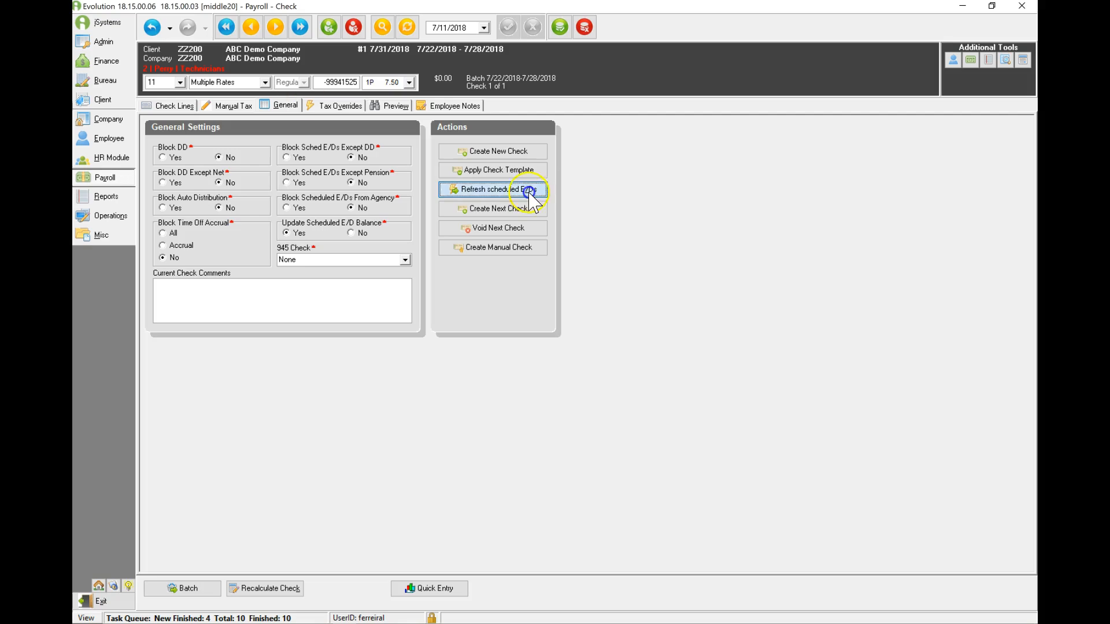
pyautogui.click(528, 346)
pyautogui.click(172, 105)
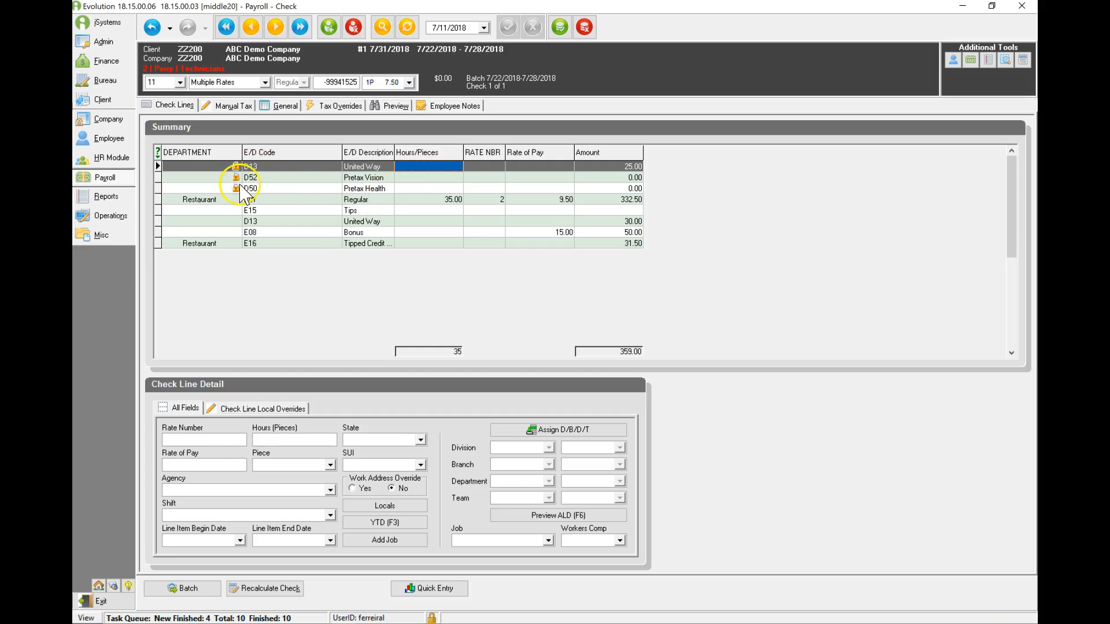
# - Apply the changes and recalculate the check to preview the updated amounts
pyautogui.click(558, 27)
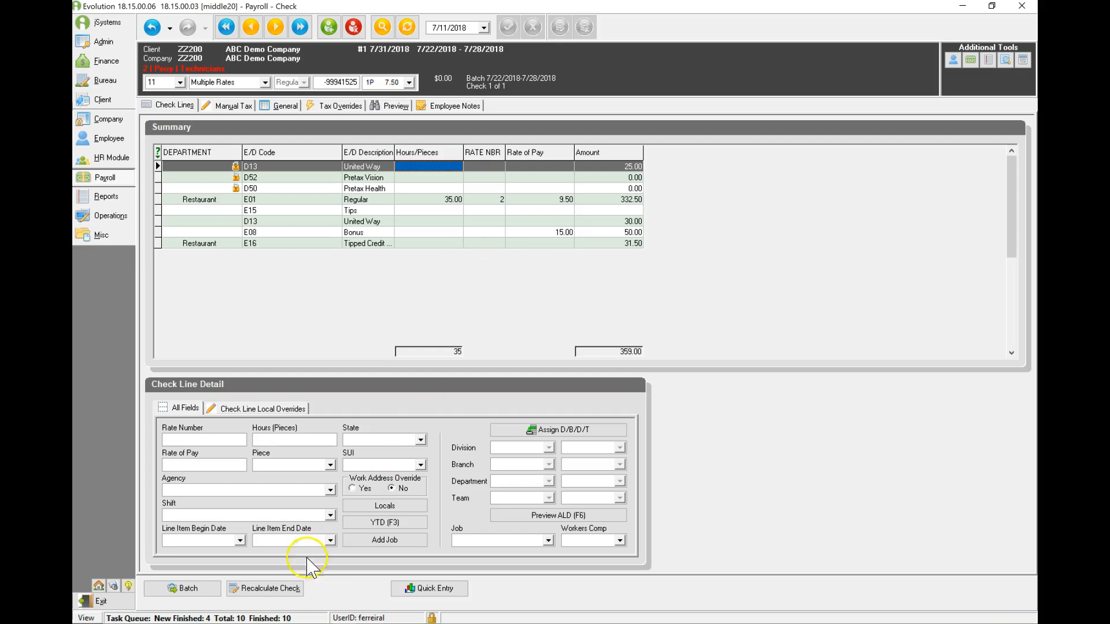
pyautogui.click(271, 585)
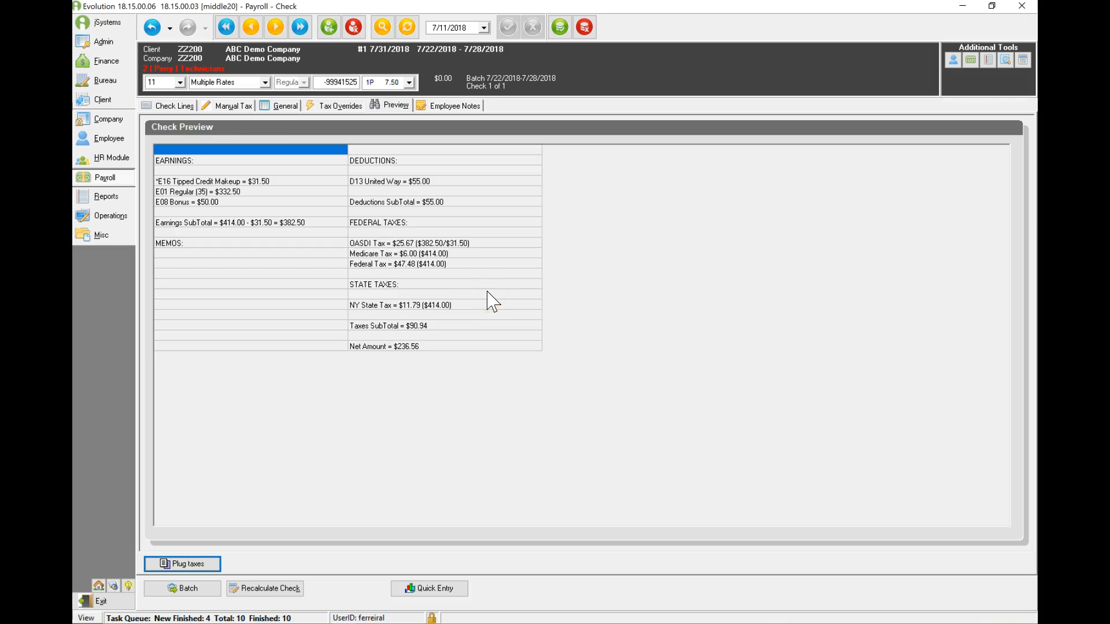
# - In the check's tax overrides, block Federal tax and set Additional Federal to Additional
pyautogui.click(323, 106)
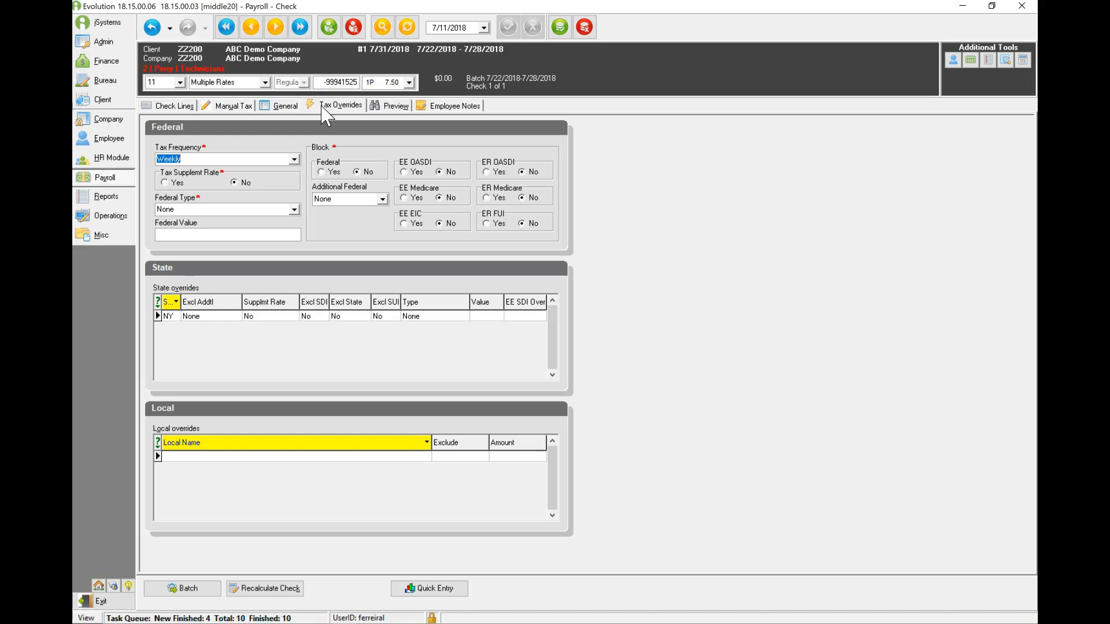
pyautogui.click(295, 159)
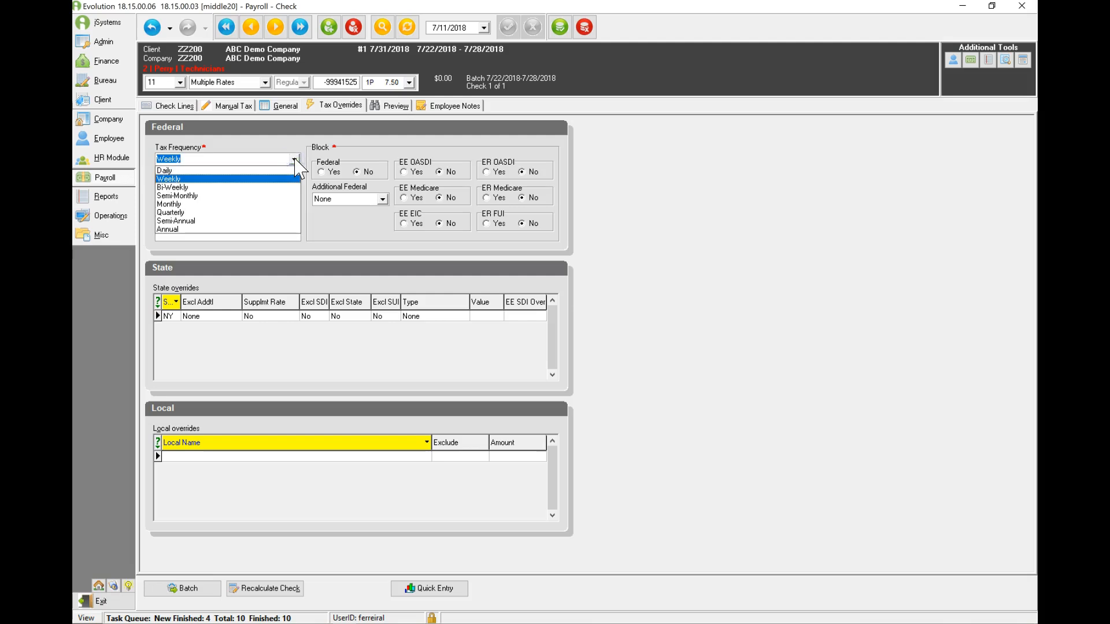
pyautogui.click(295, 162)
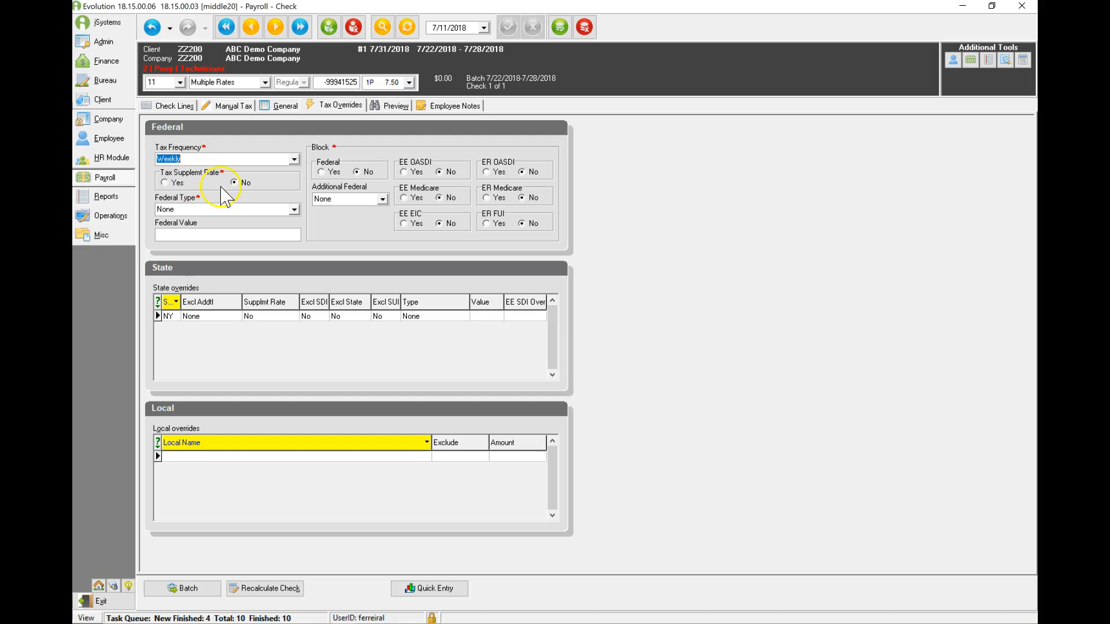
pyautogui.click(295, 212)
pyautogui.click(327, 173)
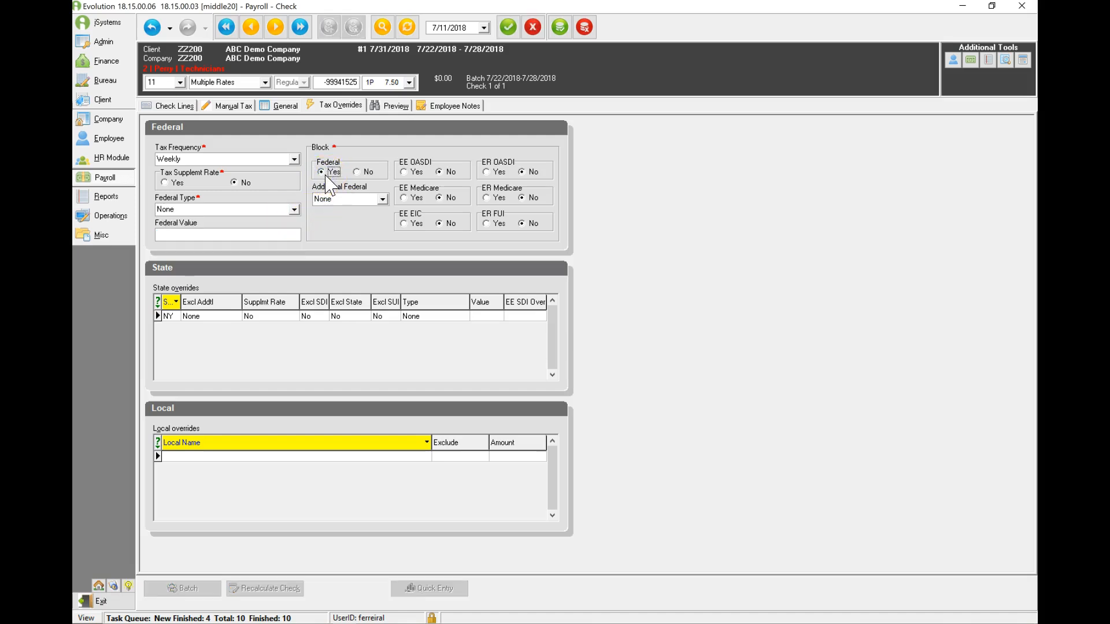
pyautogui.click(381, 199)
pyautogui.click(327, 211)
# - Set the NY state override's Excl Addtl to Both and Excl State to Yes
pyautogui.click(237, 316)
pyautogui.click(236, 316)
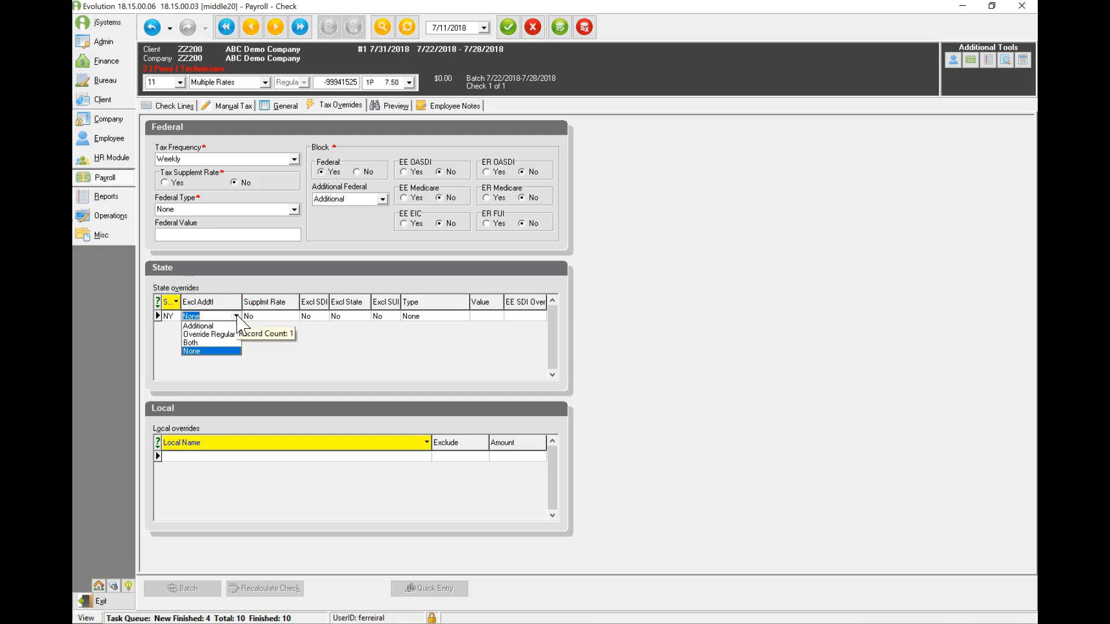
pyautogui.click(200, 343)
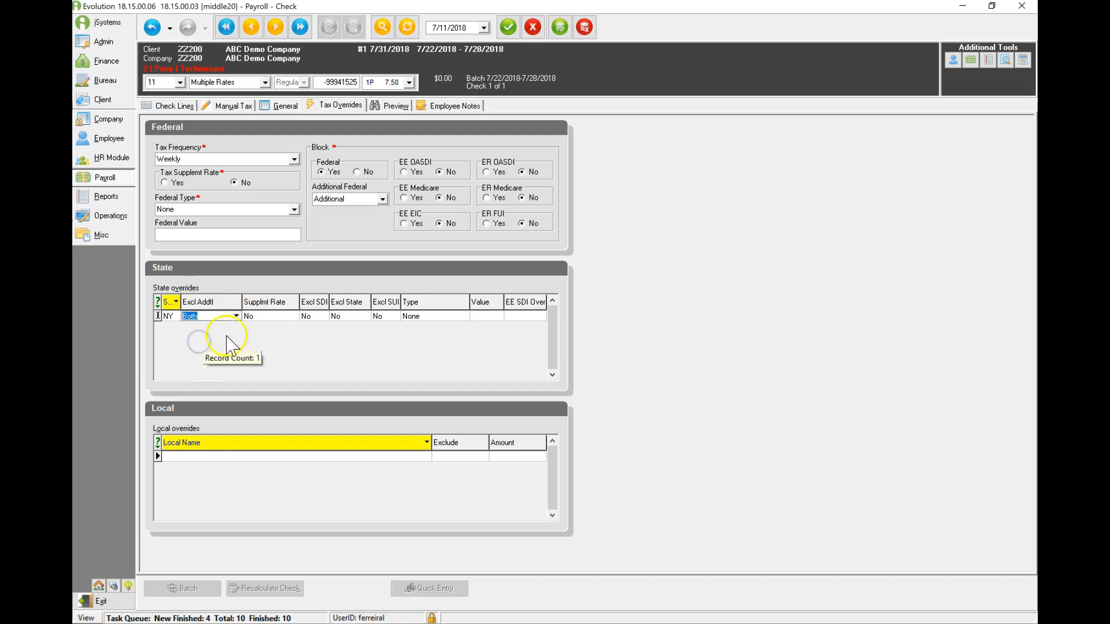
pyautogui.click(290, 319)
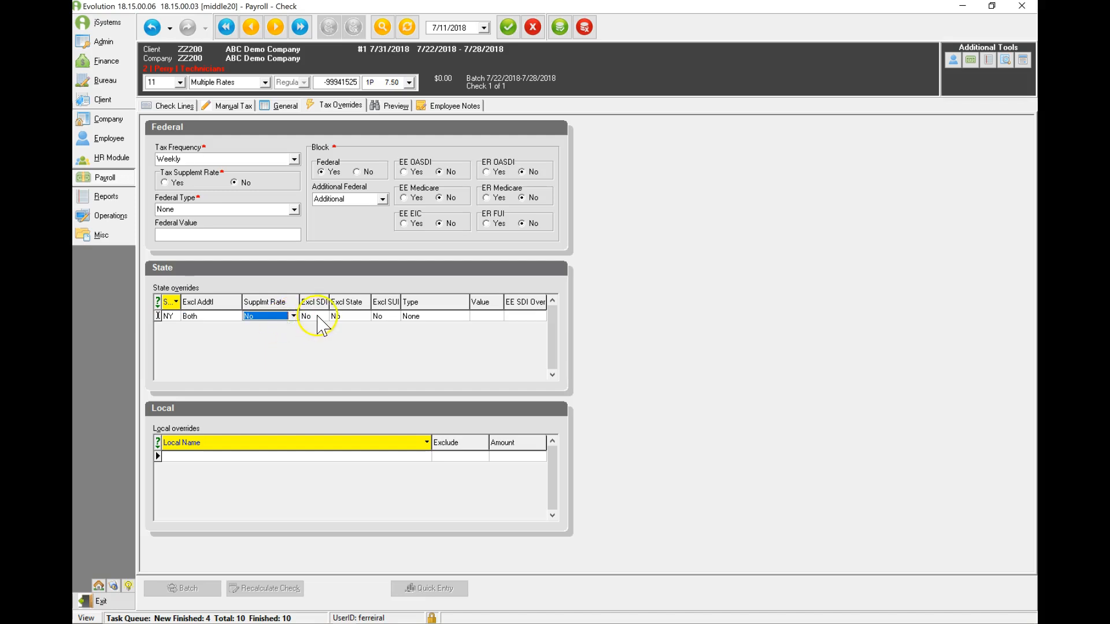
pyautogui.click(366, 317)
pyautogui.click(366, 317)
pyautogui.click(351, 335)
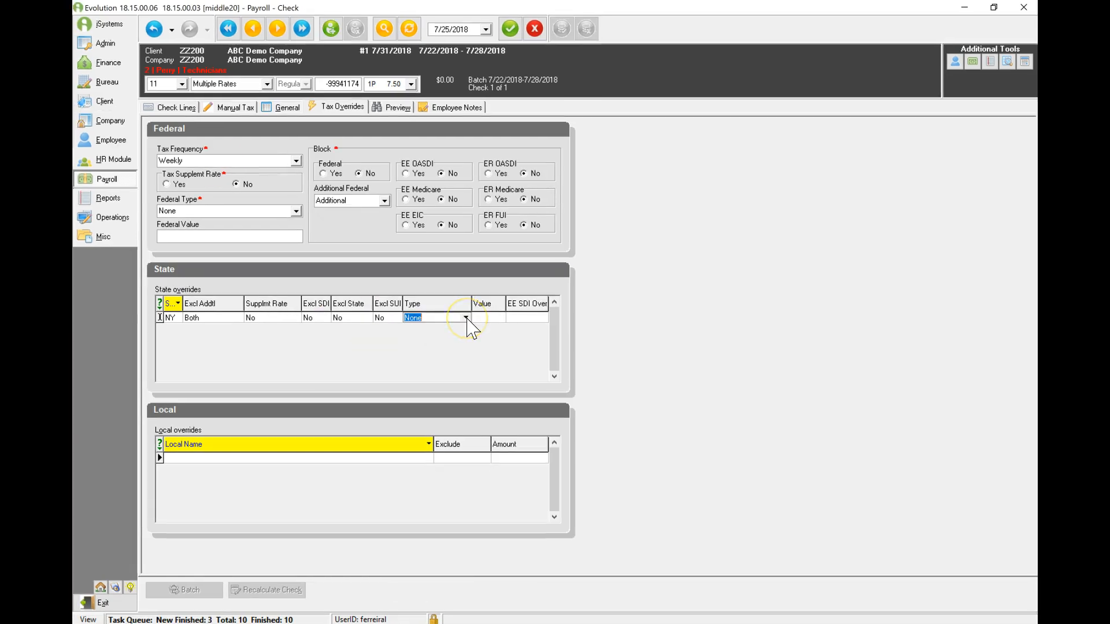
pyautogui.click(466, 318)
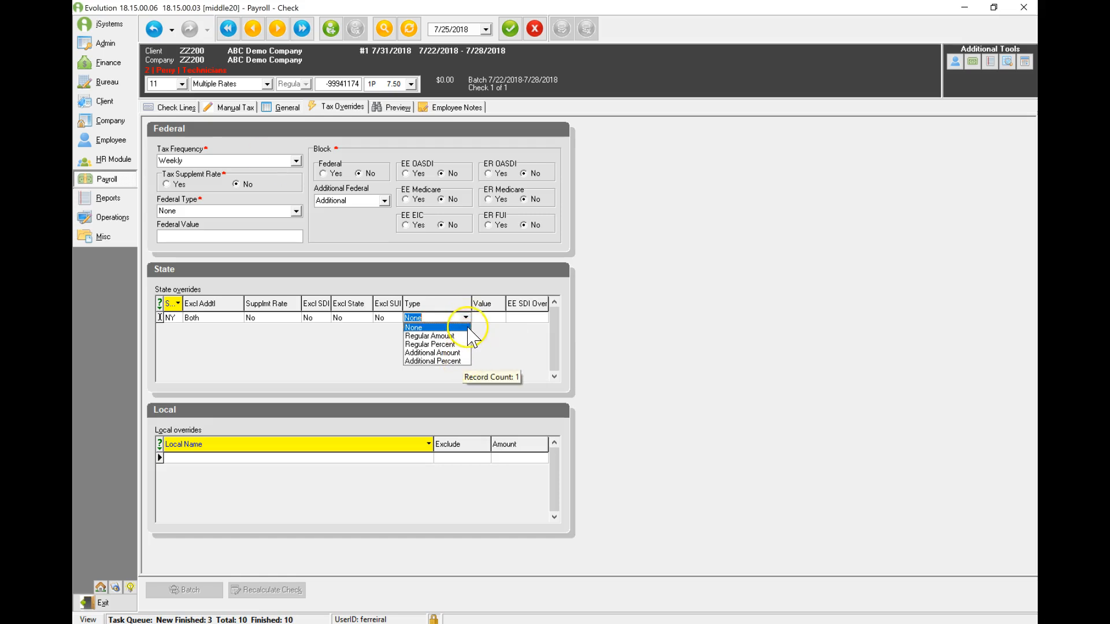
pyautogui.click(468, 321)
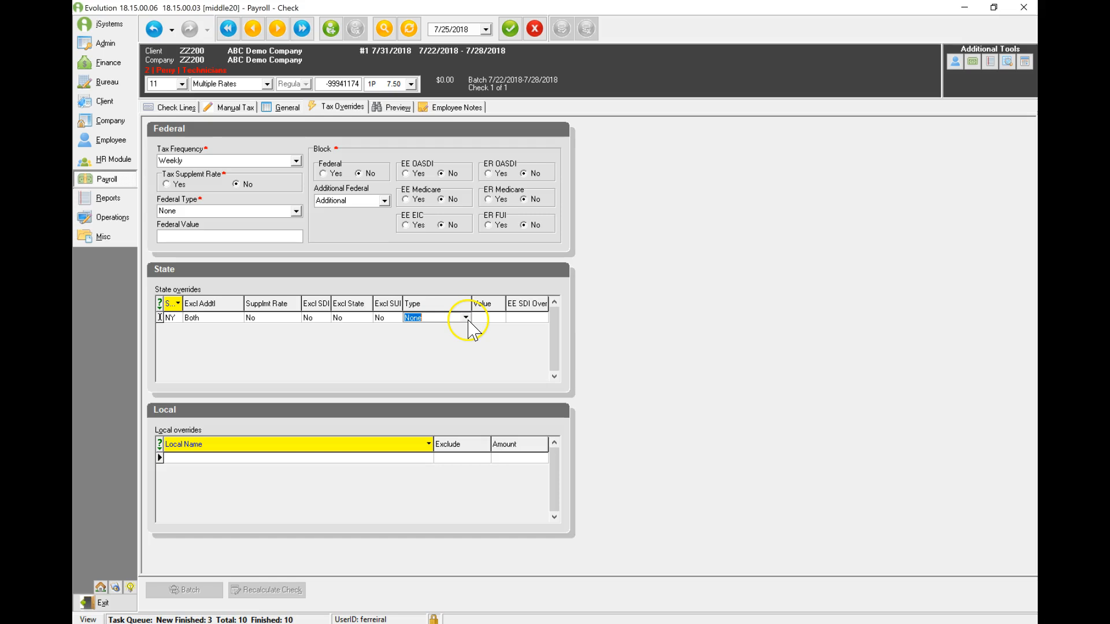
pyautogui.click(323, 319)
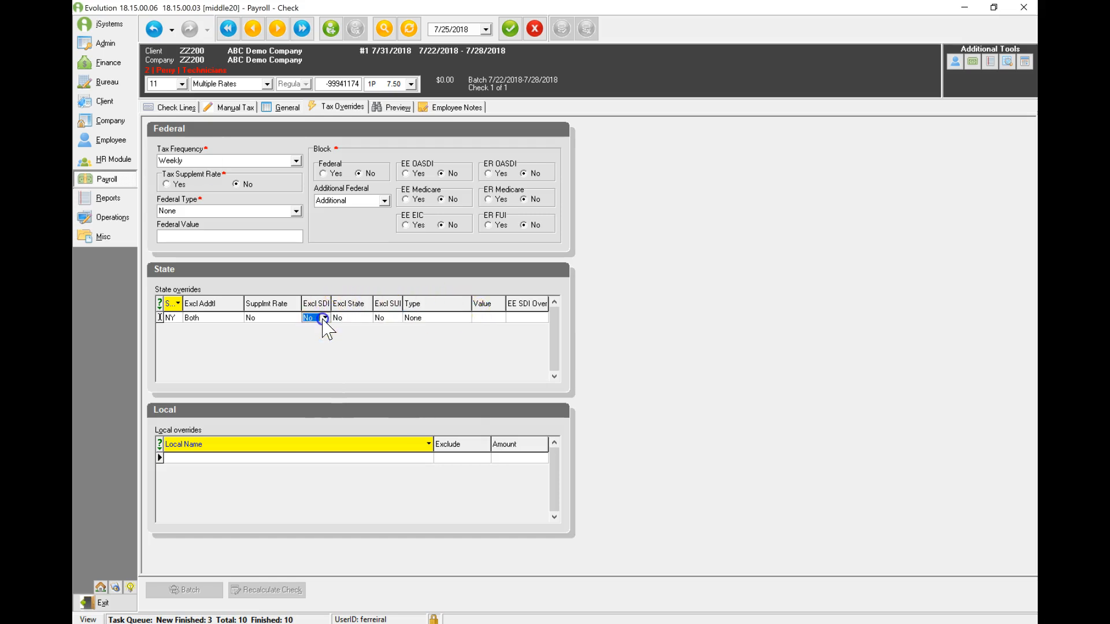
pyautogui.click(399, 318)
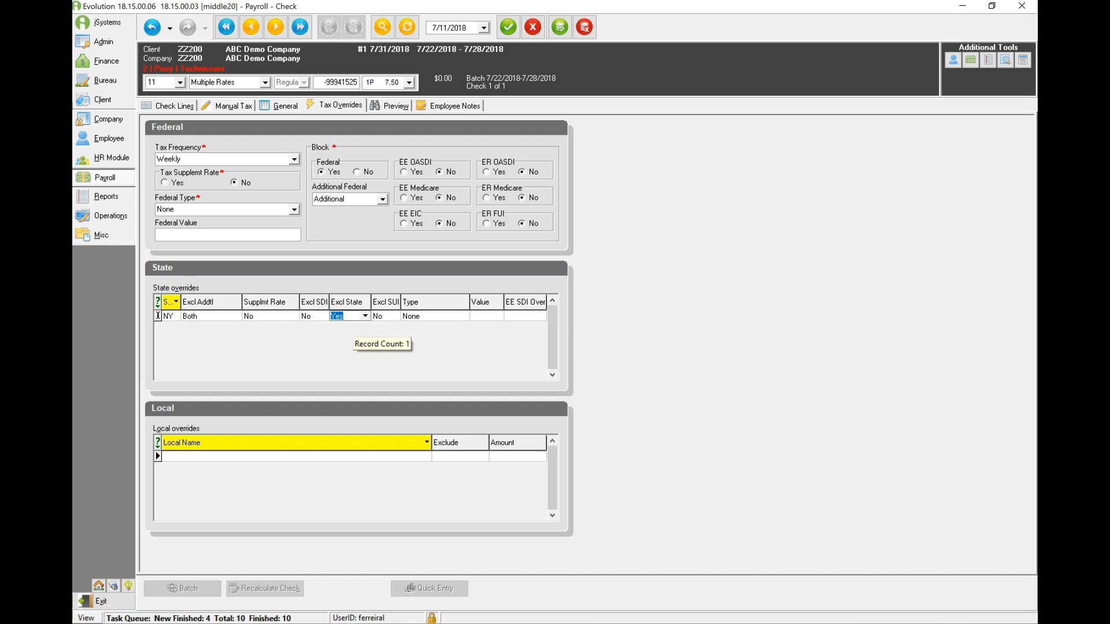
# - Save the tax overrides and recalculate the check to preview it
pyautogui.click(511, 29)
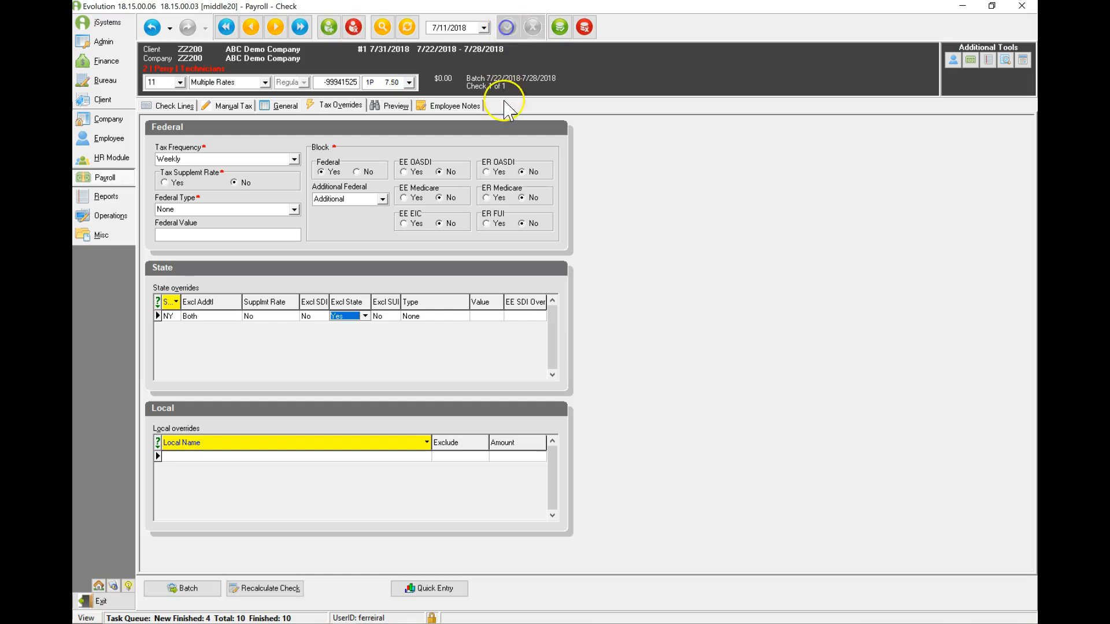
pyautogui.click(272, 583)
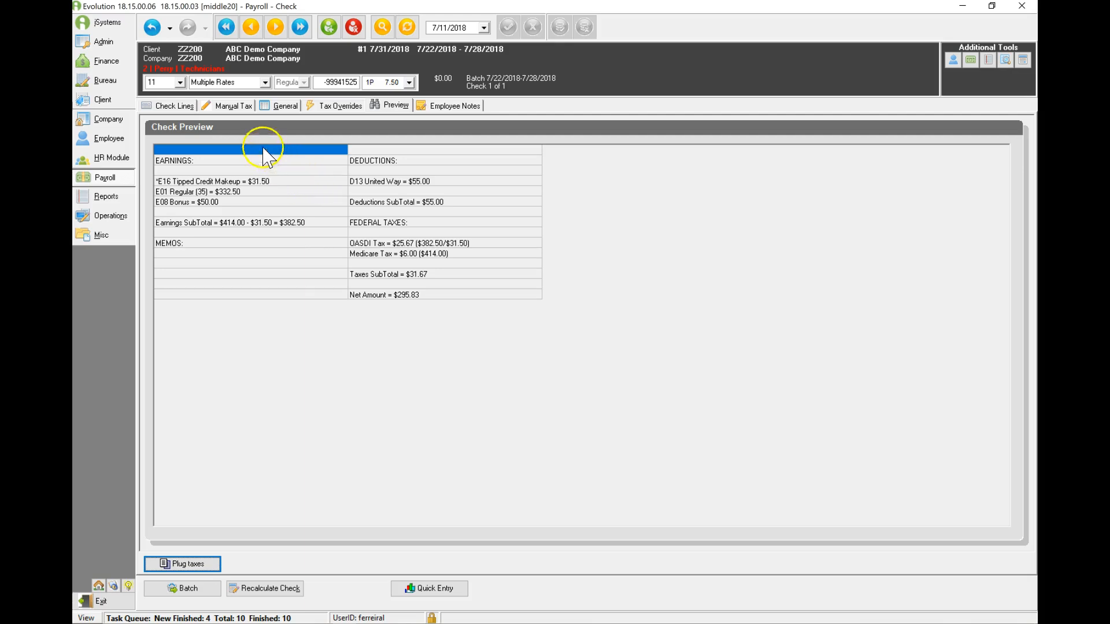
# - Try to switch the check to employee 24 by entering the employee code
pyautogui.click(265, 83)
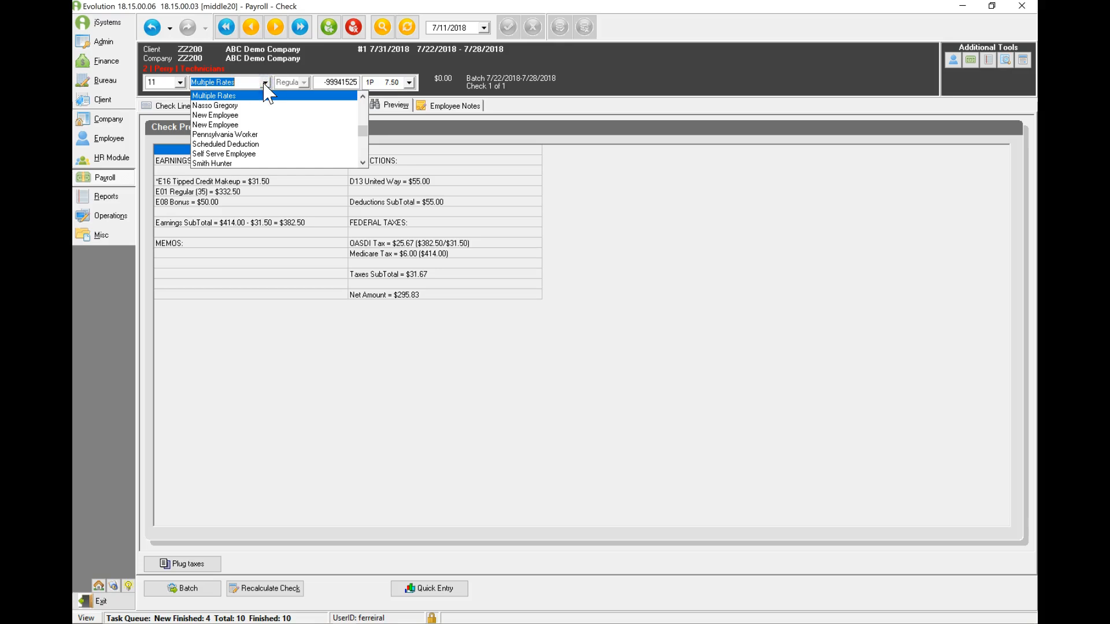
pyautogui.click(171, 107)
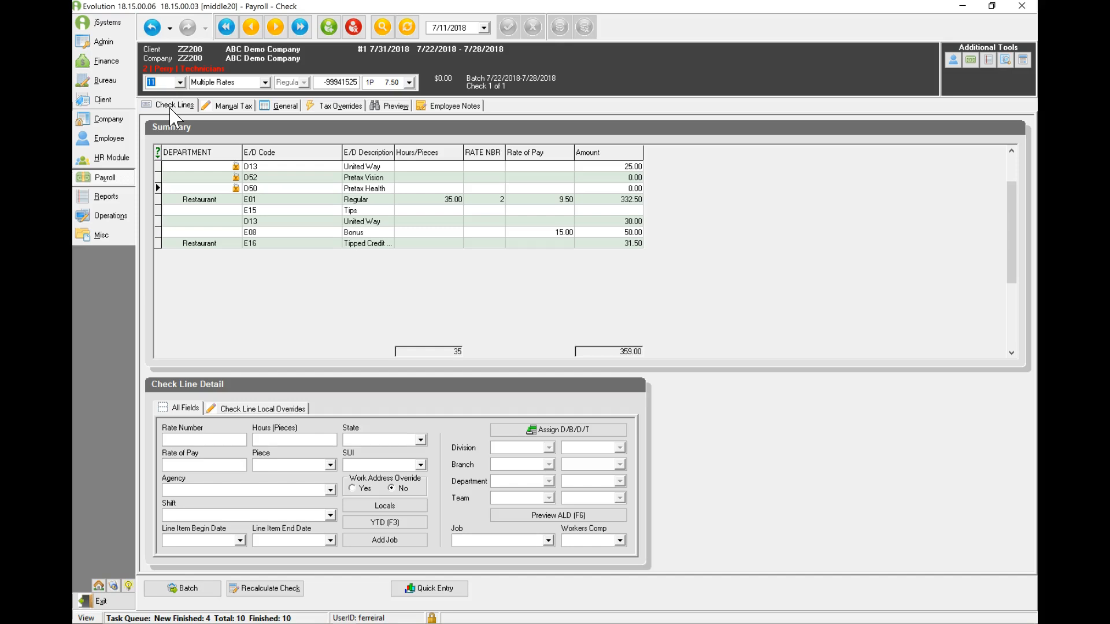
pyautogui.write('24')
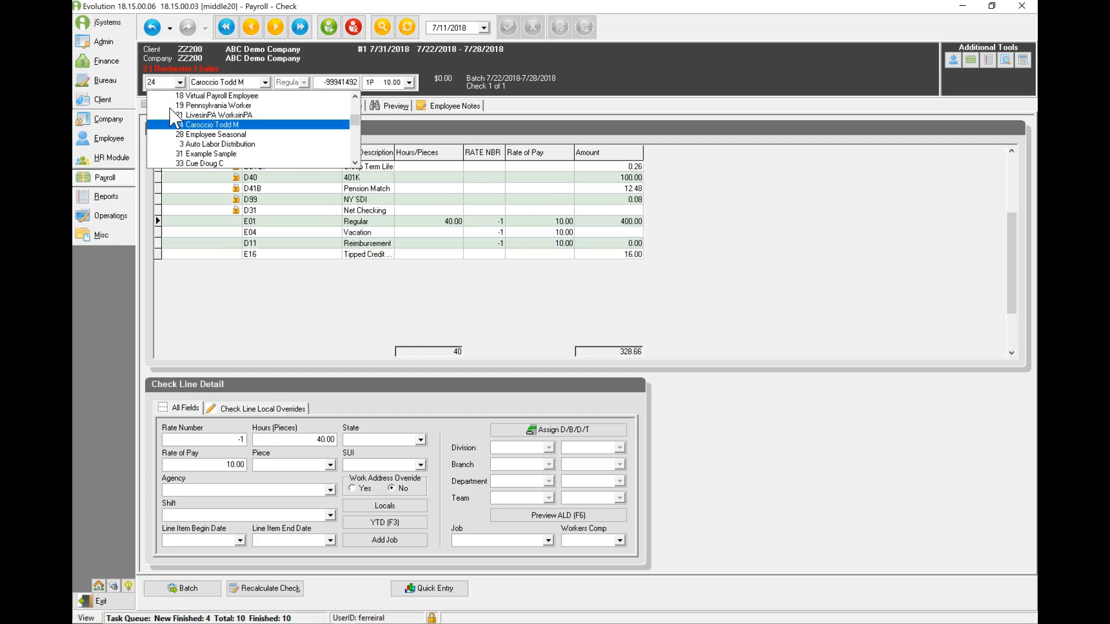
pyautogui.click(426, 66)
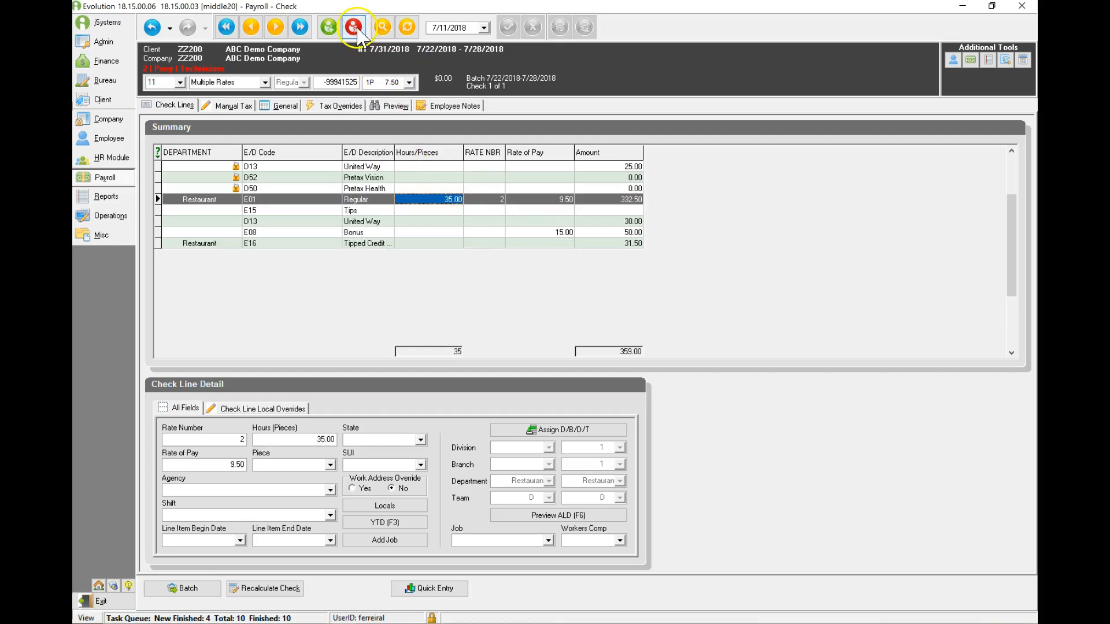
# - Delete the Multiple Rates employee's check from the batch, confirming the deletion
pyautogui.click(214, 14)
pyautogui.click(355, 28)
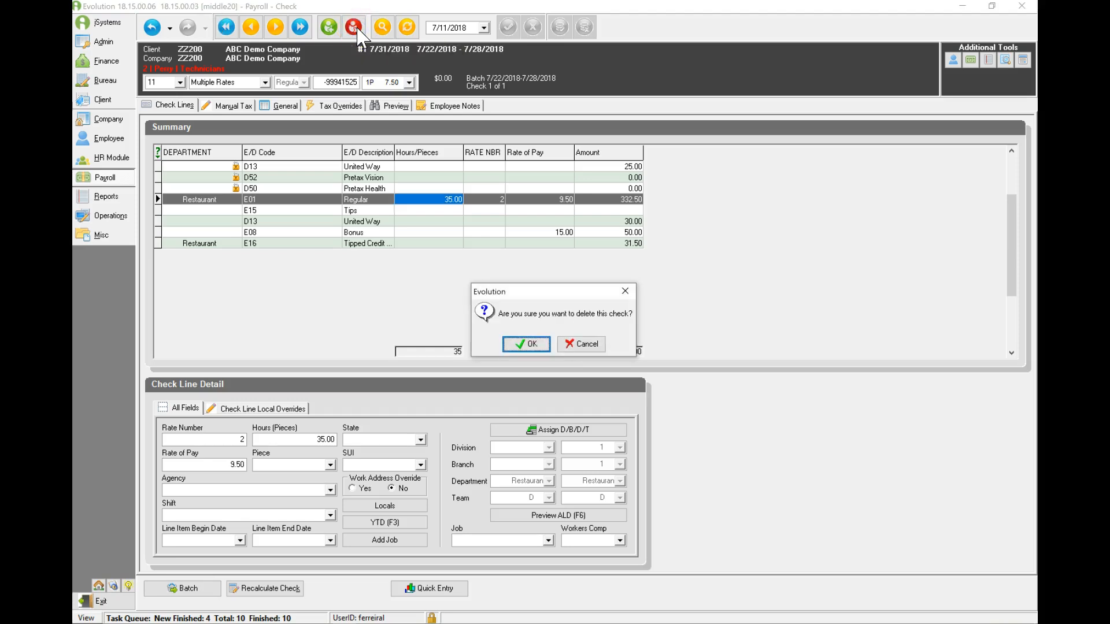
pyautogui.click(535, 346)
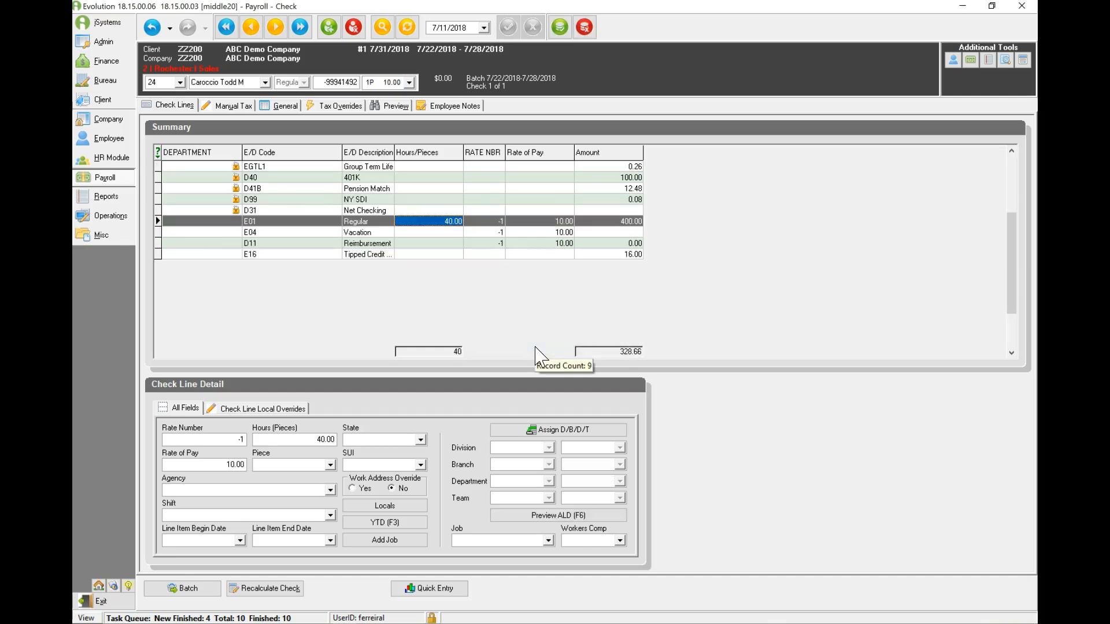
pyautogui.click(544, 318)
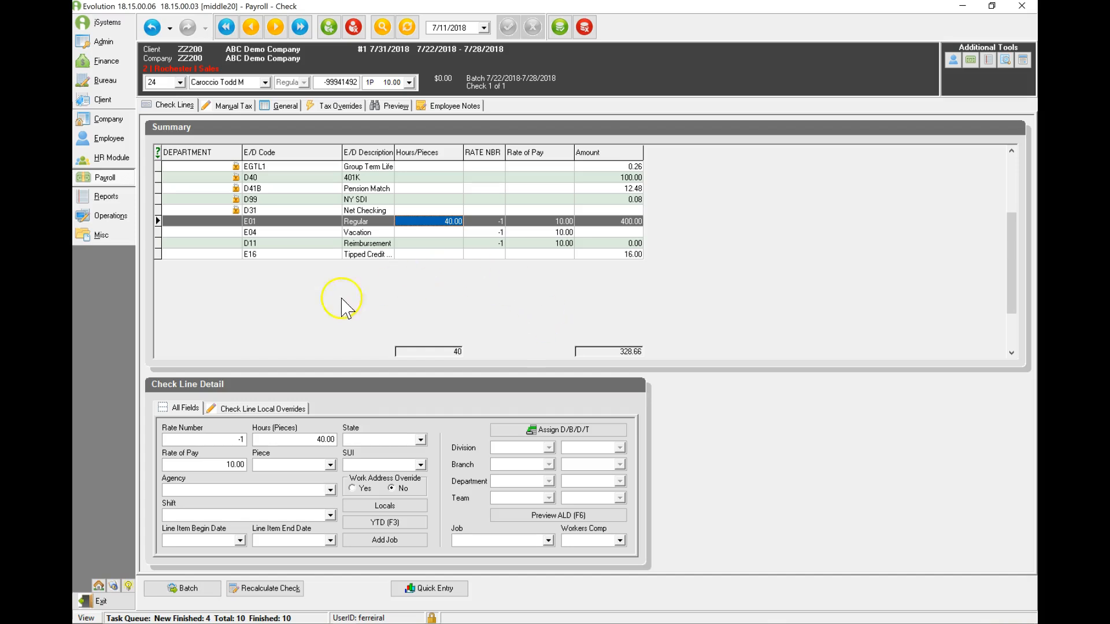
# - Return to the payroll batch's Quick Entry screen
pyautogui.click(187, 594)
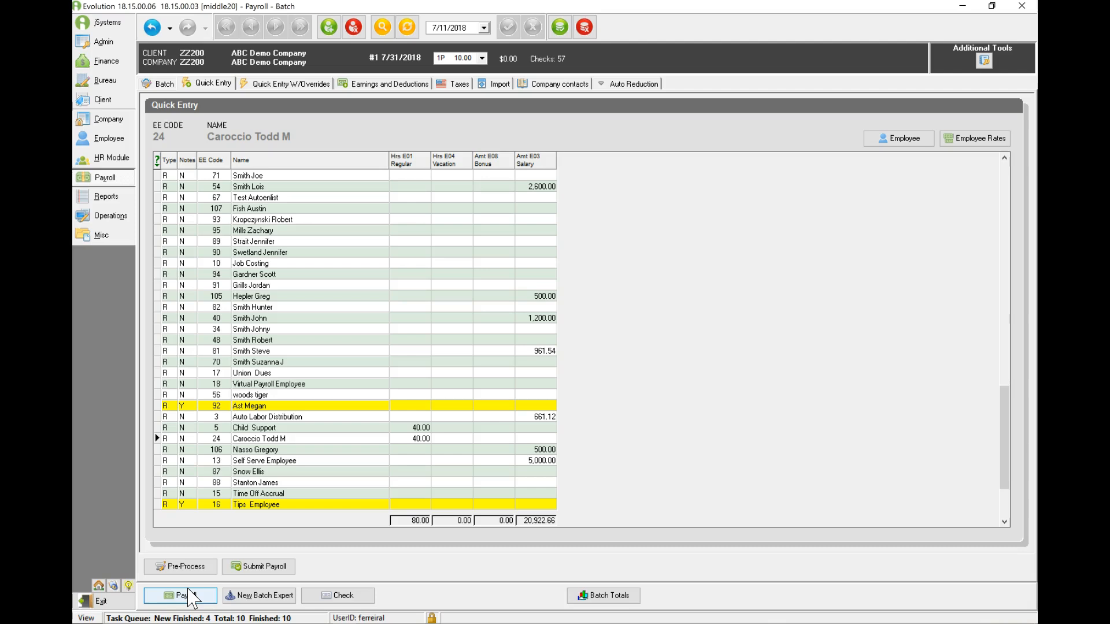
pyautogui.click(245, 585)
pyautogui.click(255, 578)
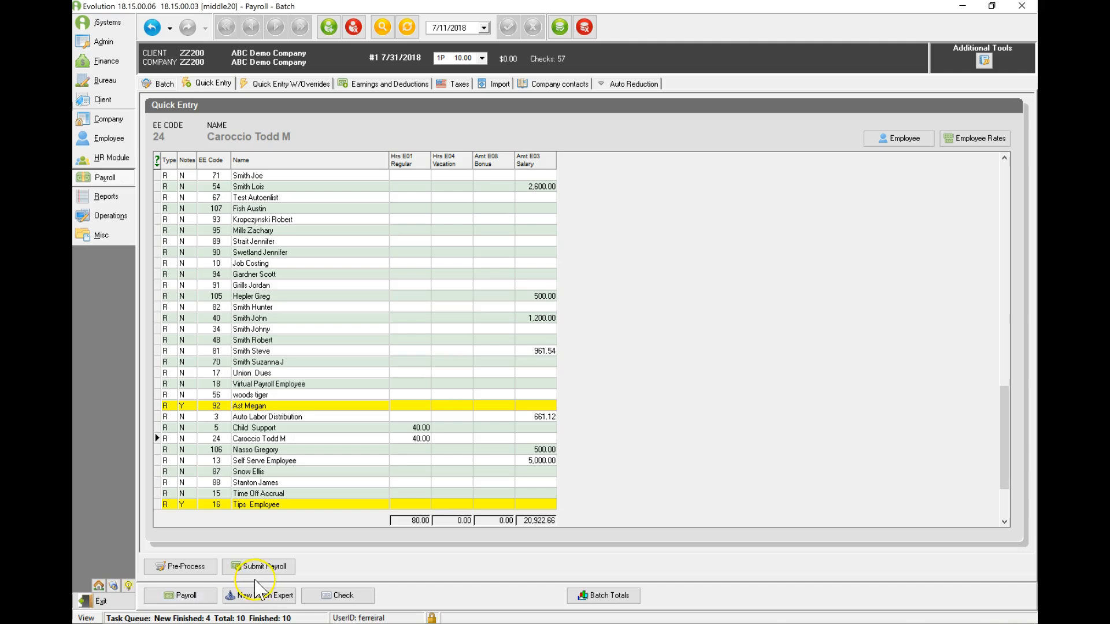